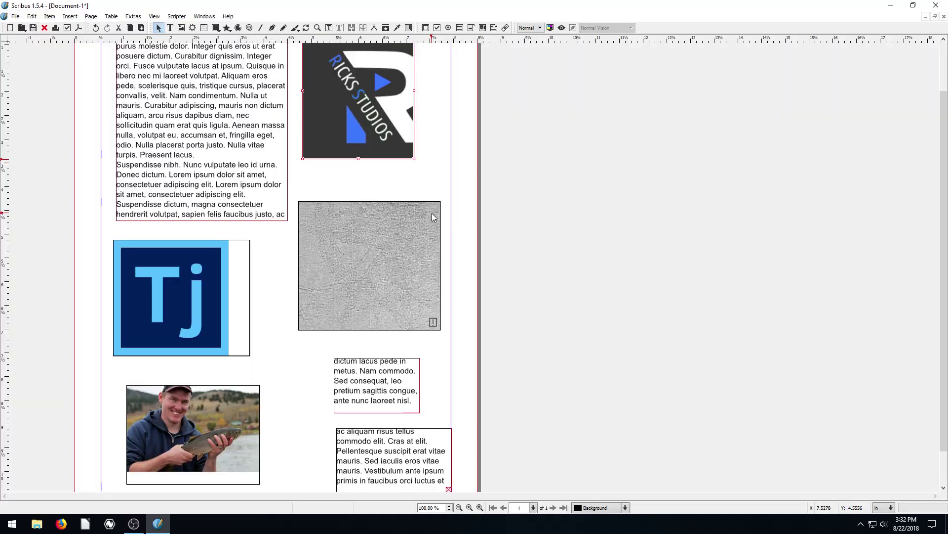
# Scroll over the page of text frames, logos and images, then open the Windows menu
pyautogui.scroll(1, 371, 225)
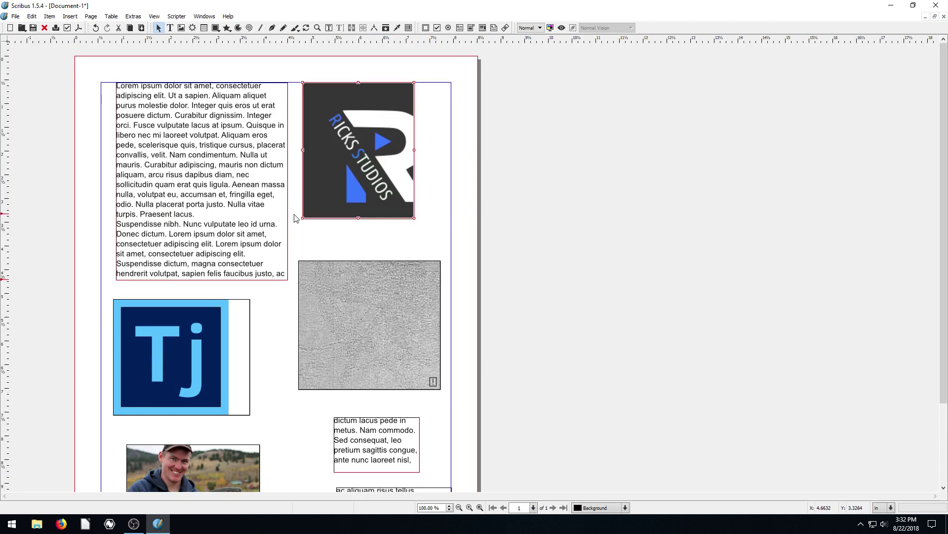
pyautogui.scroll(-1, 296, 218)
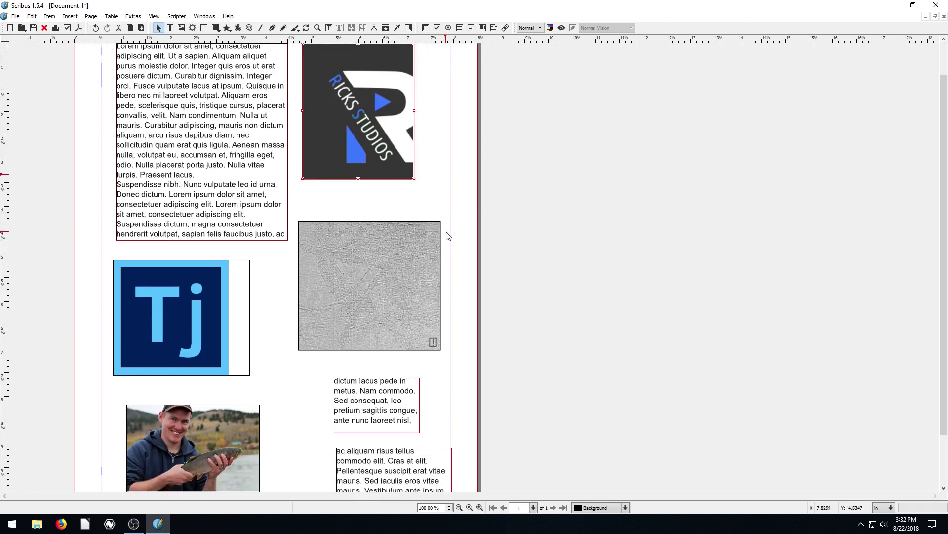
pyautogui.scroll(-1, 267, 254)
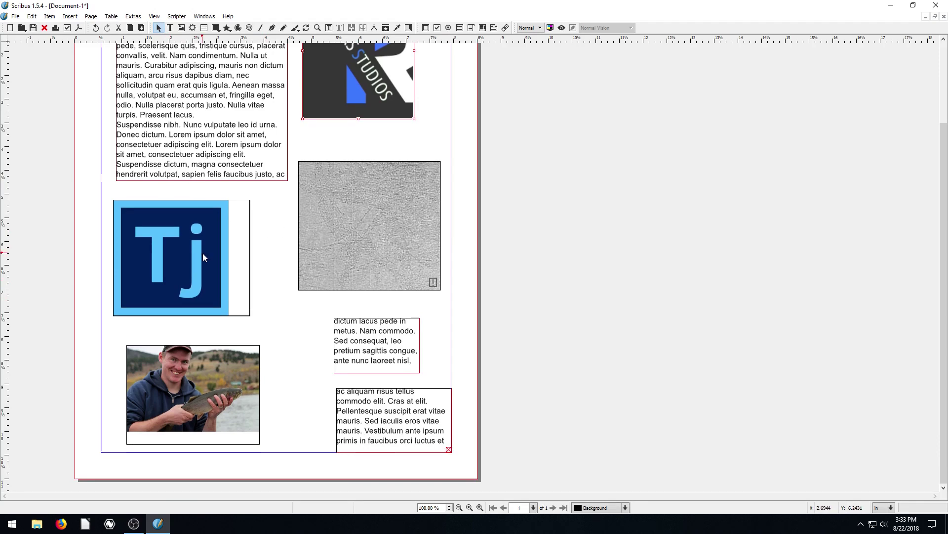
pyautogui.scroll(2, 203, 254)
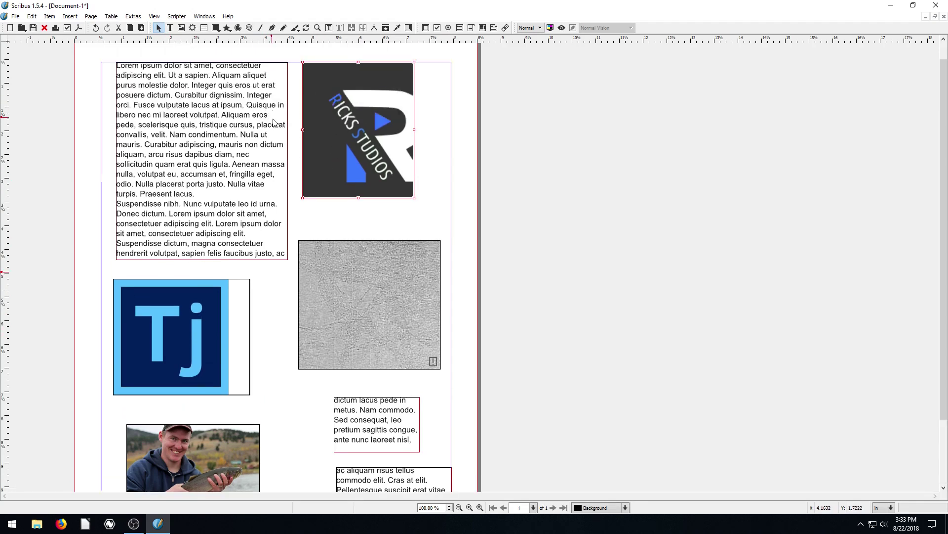
pyautogui.scroll(-2, 193, 249)
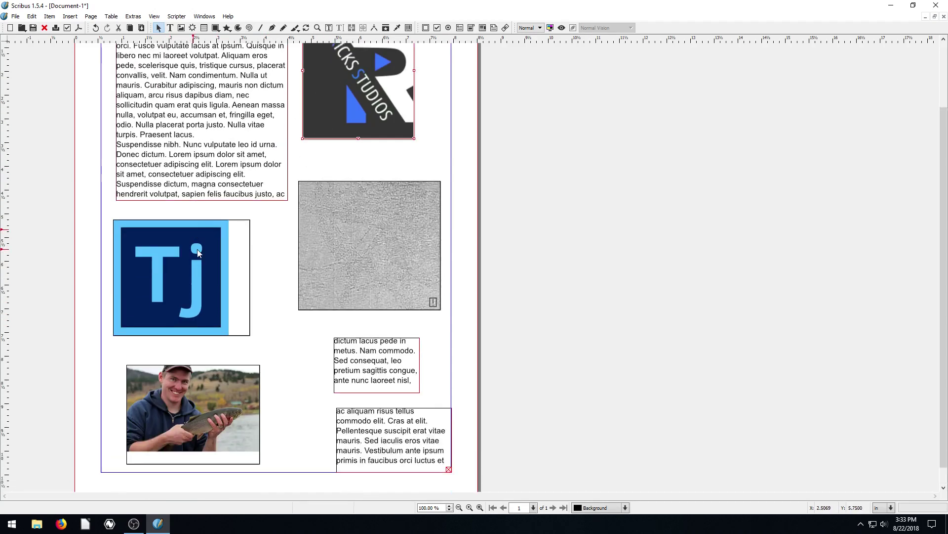
pyautogui.scroll(2, 243, 228)
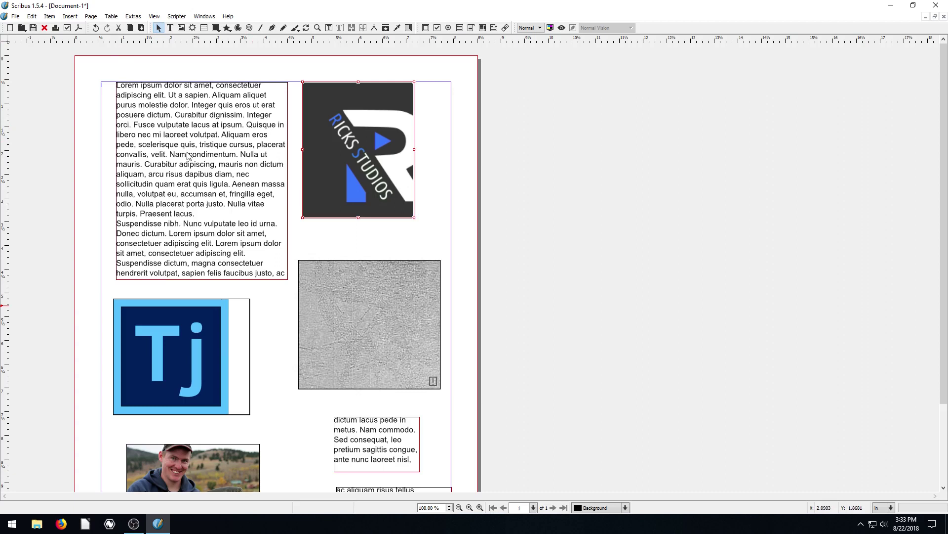
pyautogui.click(205, 17)
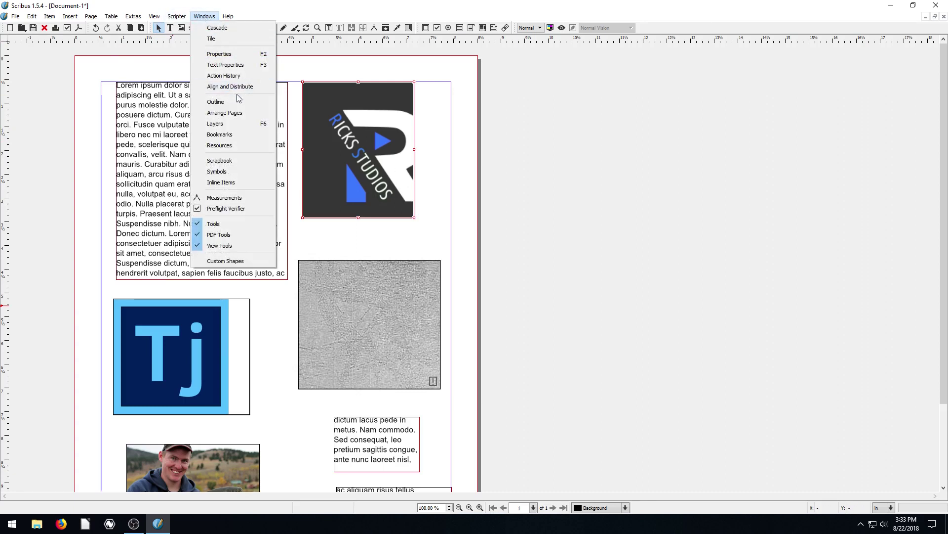
# Open the Align and Distribute panel beside the page and browse its Distribute and Swap tabs
pyautogui.click(224, 87)
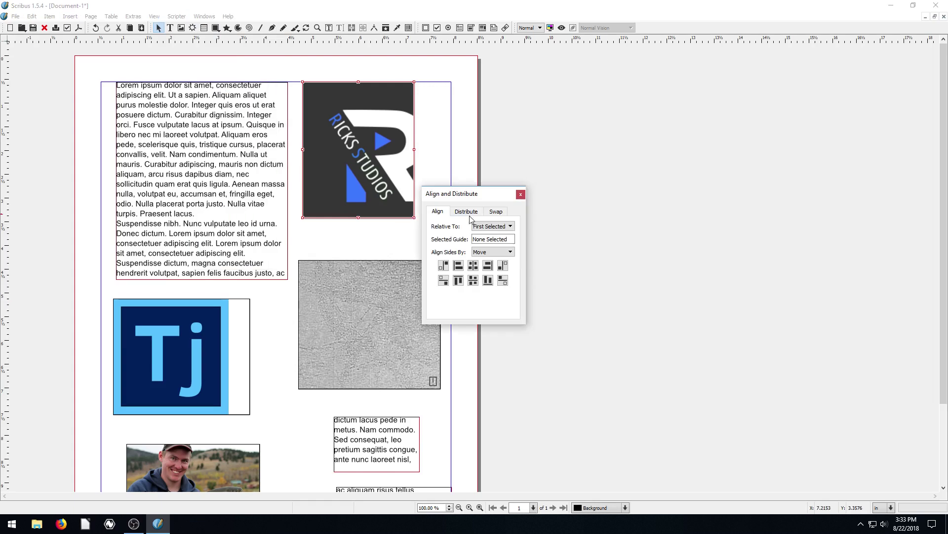
pyautogui.moveTo(465, 196); pyautogui.dragTo(601, 102)
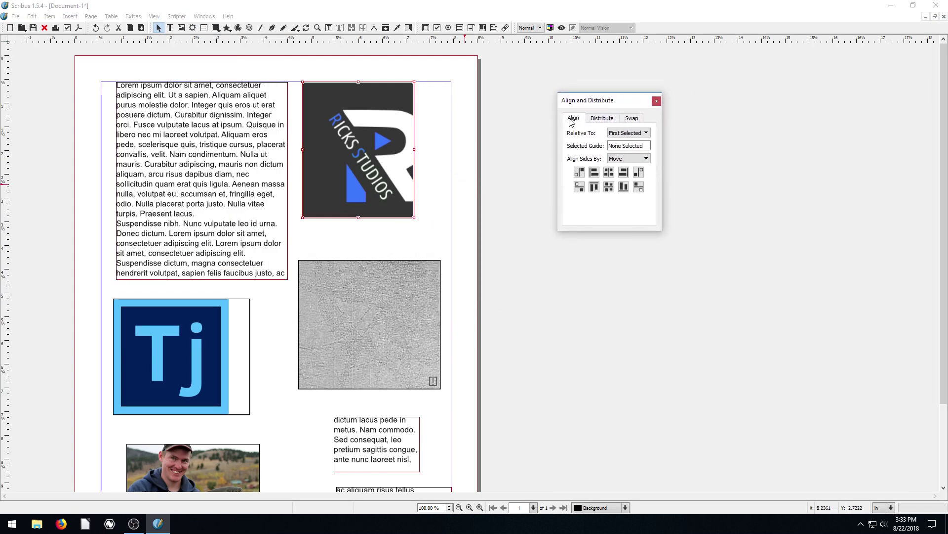
pyautogui.click(603, 120)
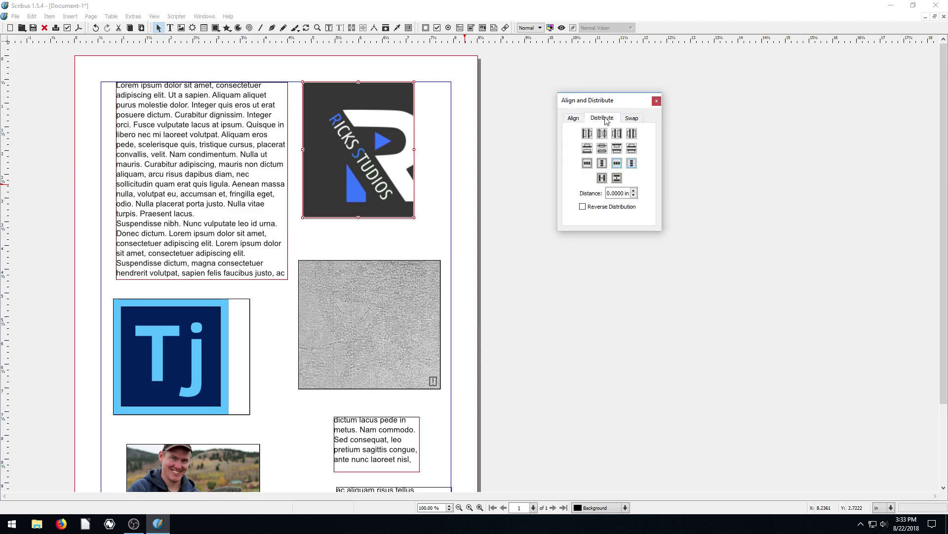
pyautogui.click(631, 121)
pyautogui.click(609, 122)
pyautogui.click(573, 121)
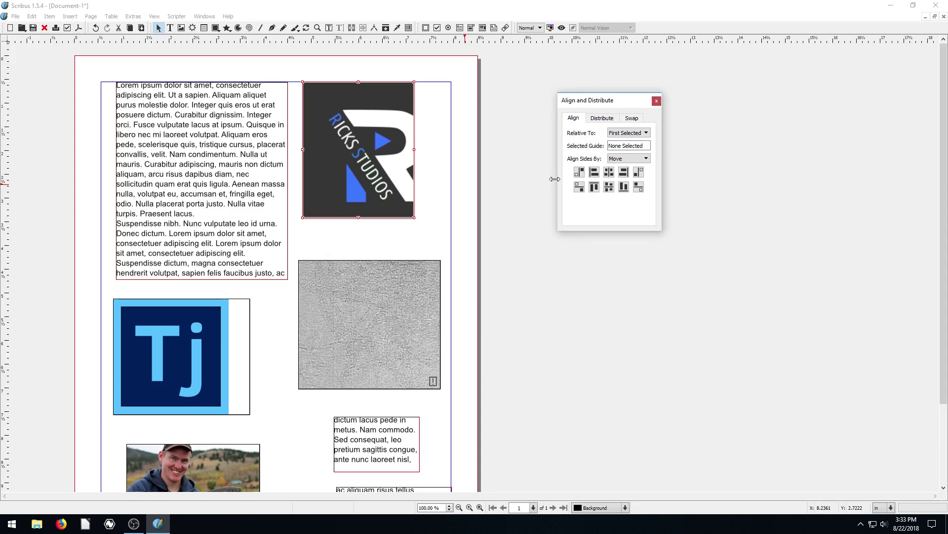
# Keep frames moving when aligning sides, then nudge the lorem ipsum text frame slightly lower
pyautogui.click(620, 160)
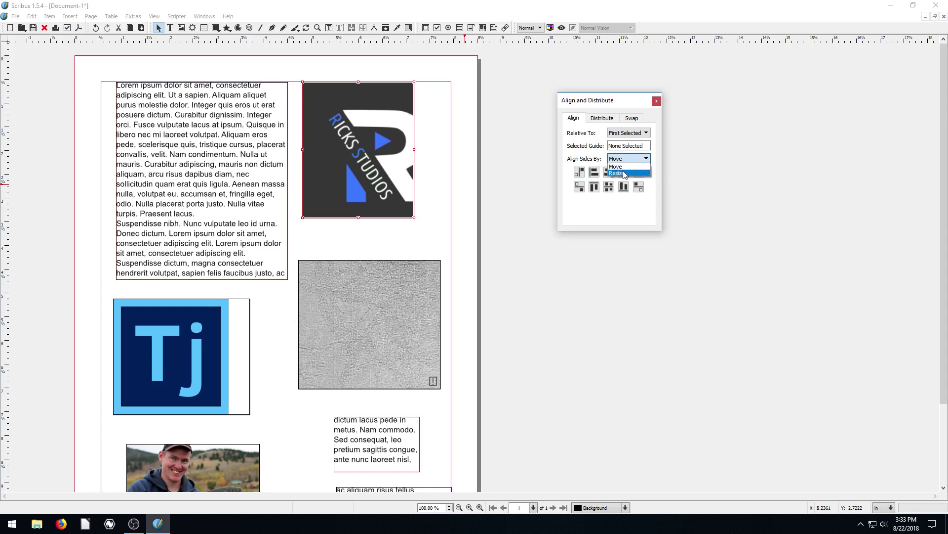
pyautogui.click(621, 163)
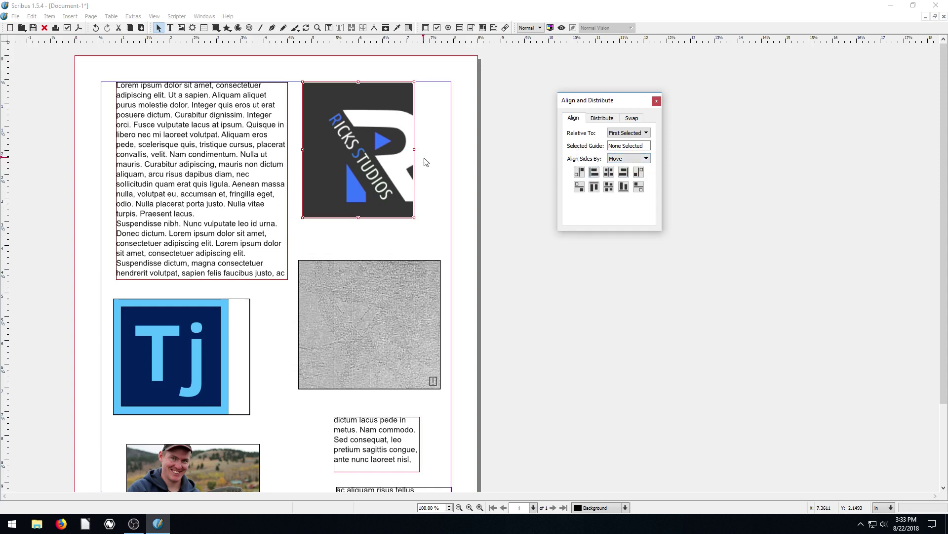
pyautogui.click(475, 154)
pyautogui.moveTo(180, 138); pyautogui.dragTo(184, 157)
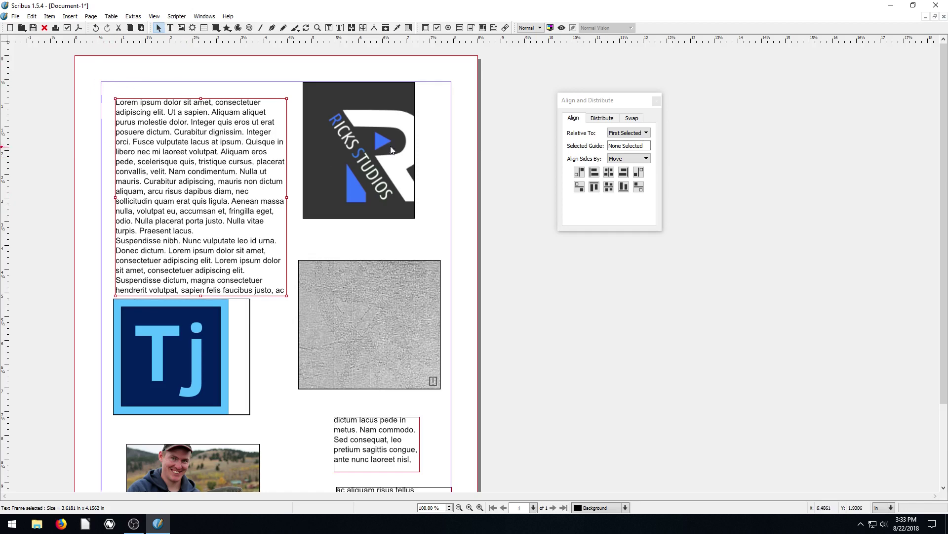
# Set the alignment reference to Margins
pyautogui.click(625, 133)
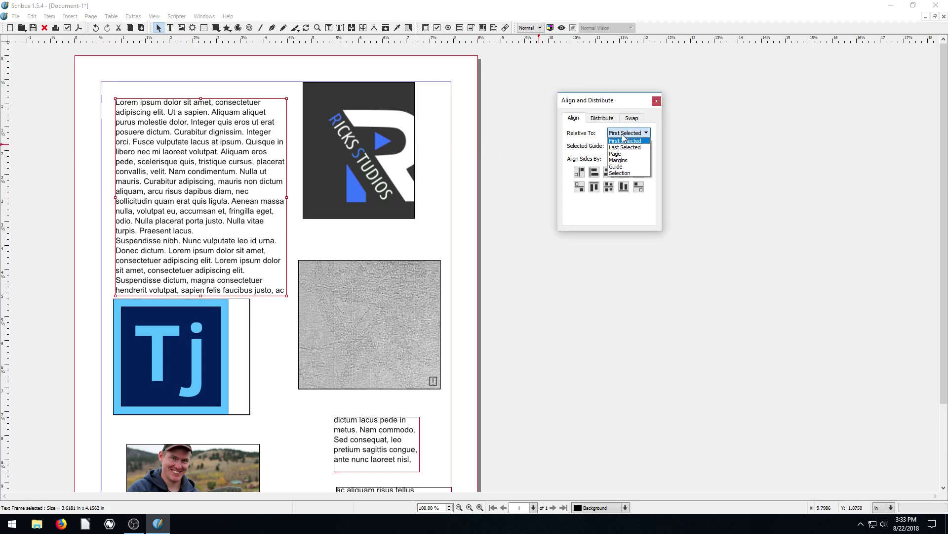
pyautogui.click(624, 160)
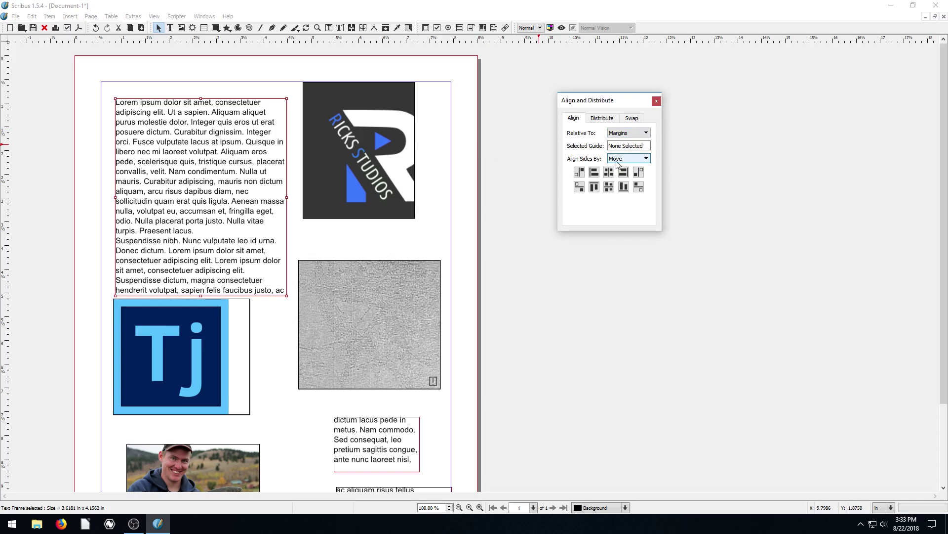
pyautogui.click(228, 140)
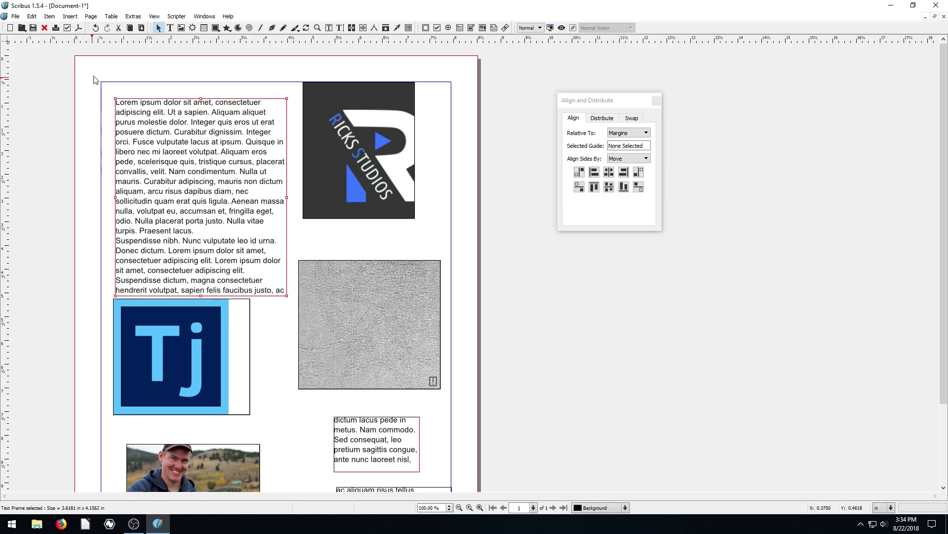
# Try the align buttons on the lorem ipsum frame, ending with its left edge on the left margin
pyautogui.click(583, 178)
pyautogui.click(579, 172)
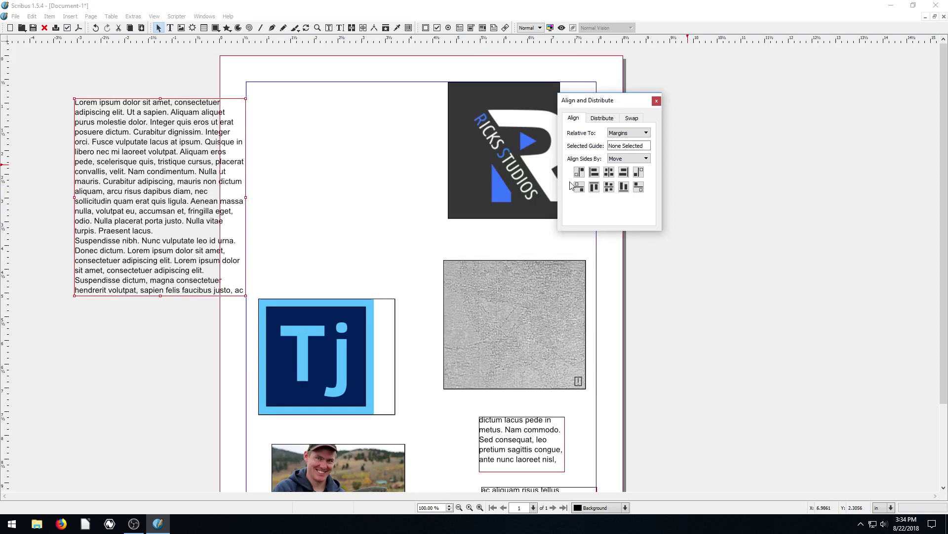
pyautogui.click(639, 172)
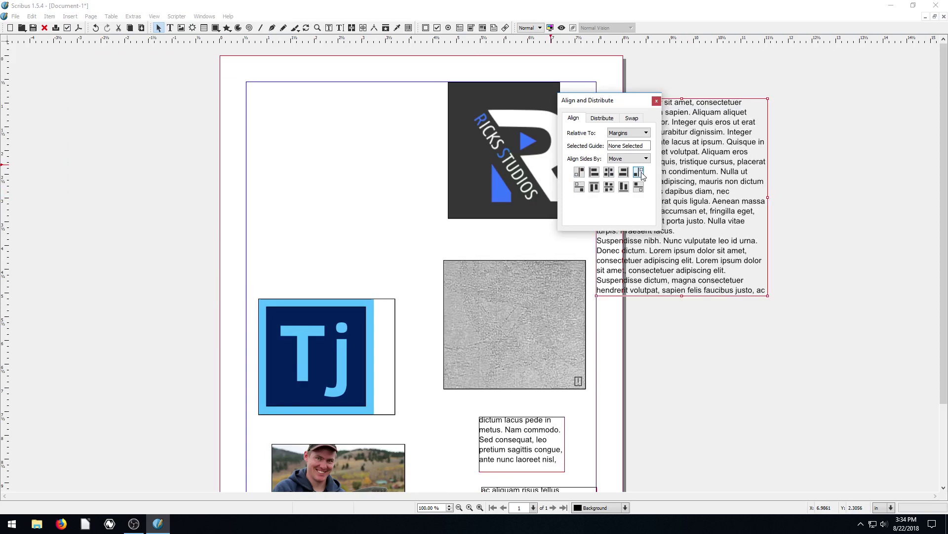
pyautogui.click(593, 172)
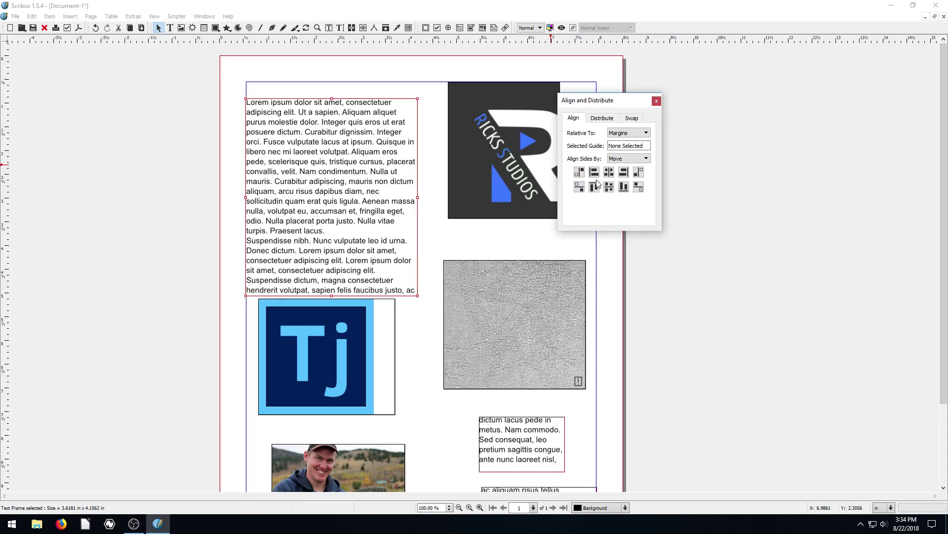
# Try aligning the lorem ipsum frame to the right margin and centring it between margins
pyautogui.moveTo(599, 102); pyautogui.dragTo(707, 102)
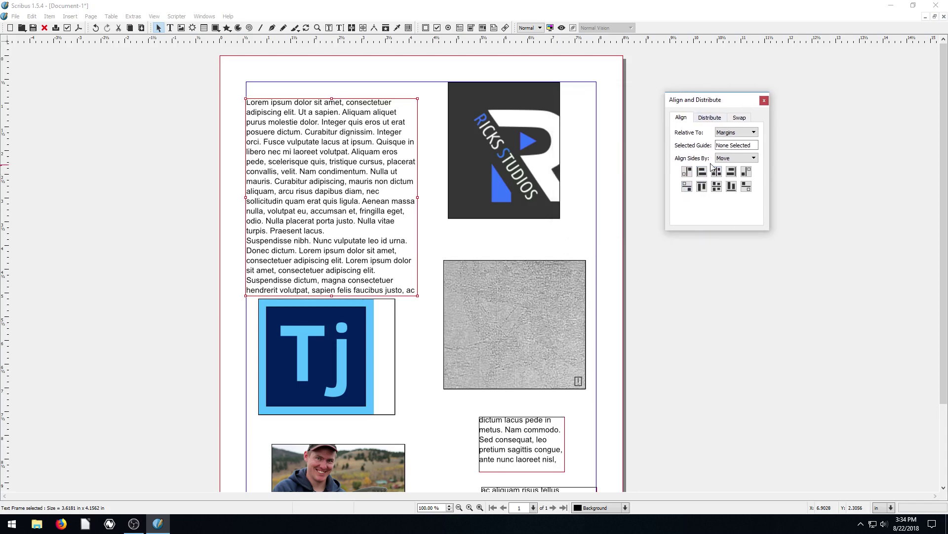
pyautogui.click(731, 173)
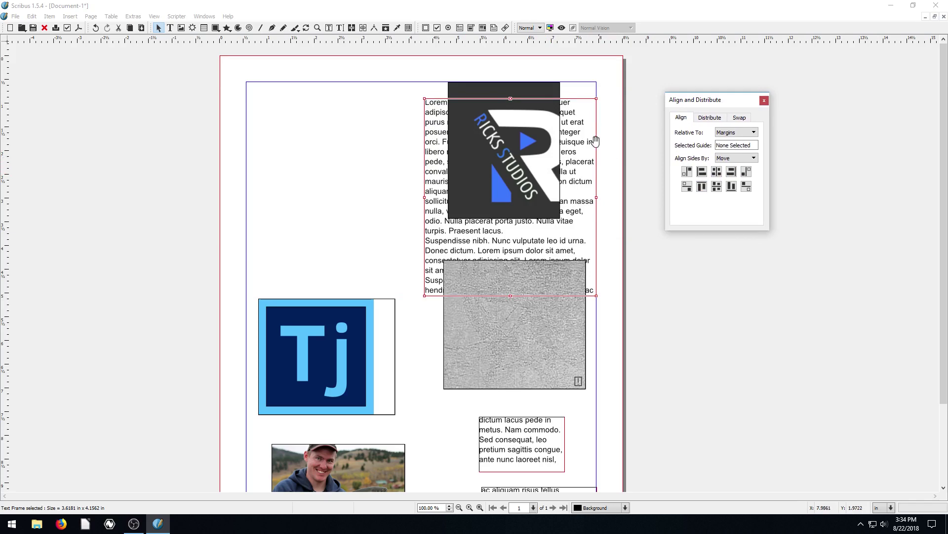
pyautogui.click(717, 173)
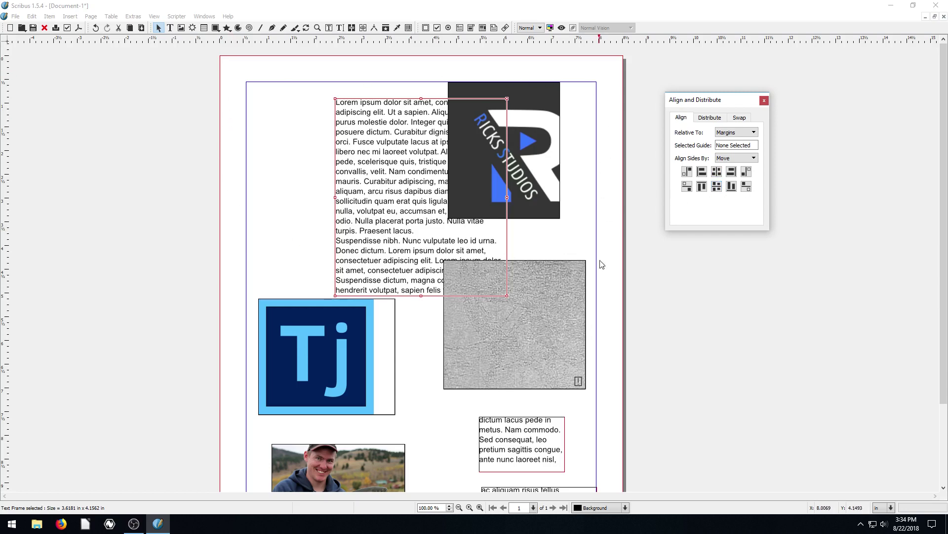
pyautogui.scroll(-5, 602, 264)
pyautogui.scroll(5, 393, 227)
# Align the frame's bottom, then its left side and top, into the margins' top-left corner
pyautogui.click(717, 186)
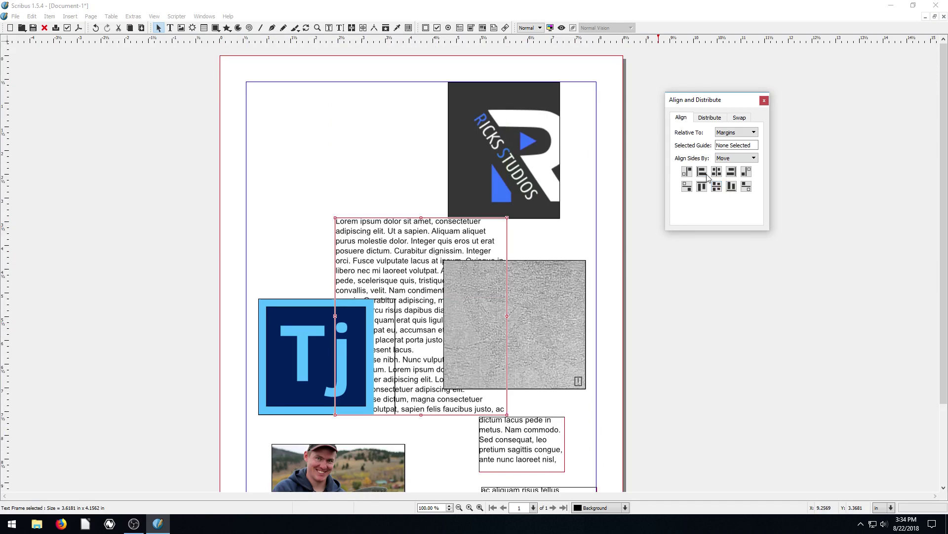
pyautogui.click(702, 172)
pyautogui.click(702, 187)
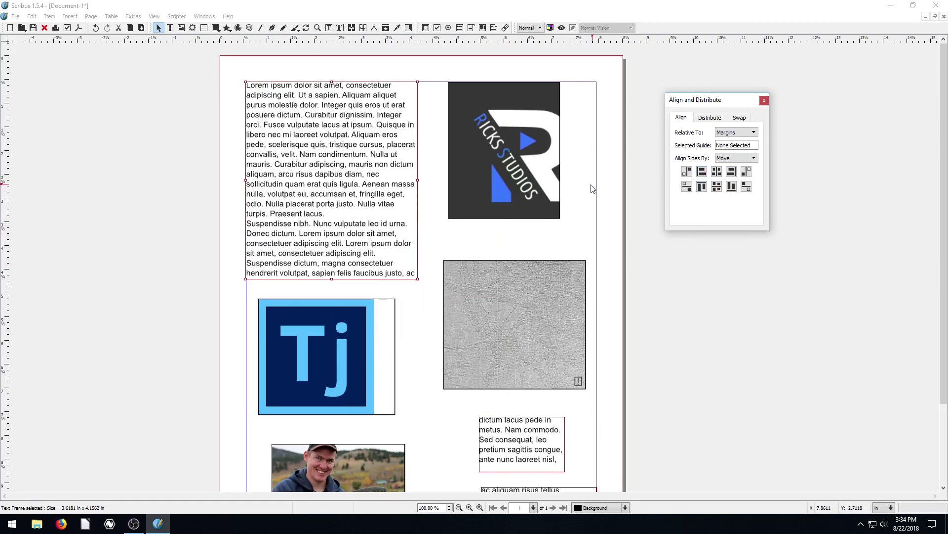
pyautogui.click(497, 141)
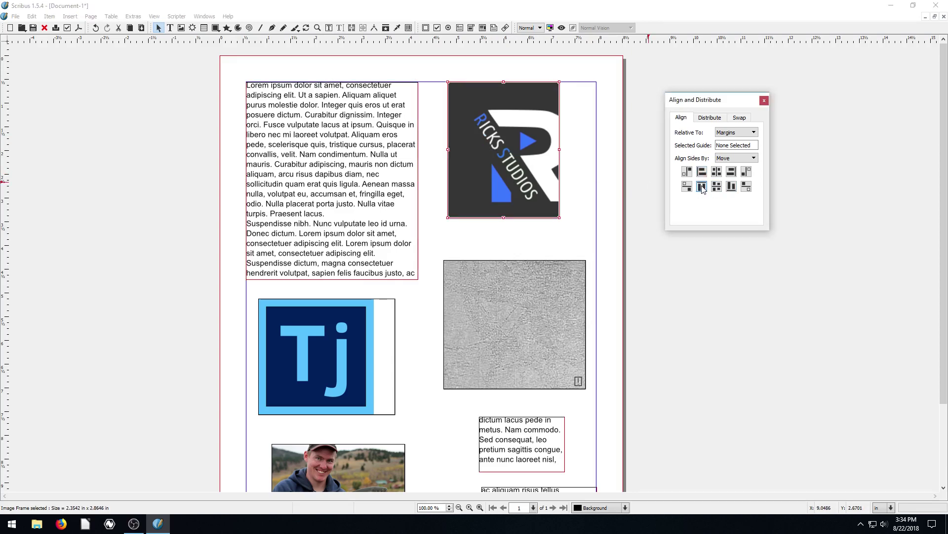
# Align the Ricks Studios logo's right edge to the right margin
pyautogui.click(732, 172)
pyautogui.scroll(-2, 582, 123)
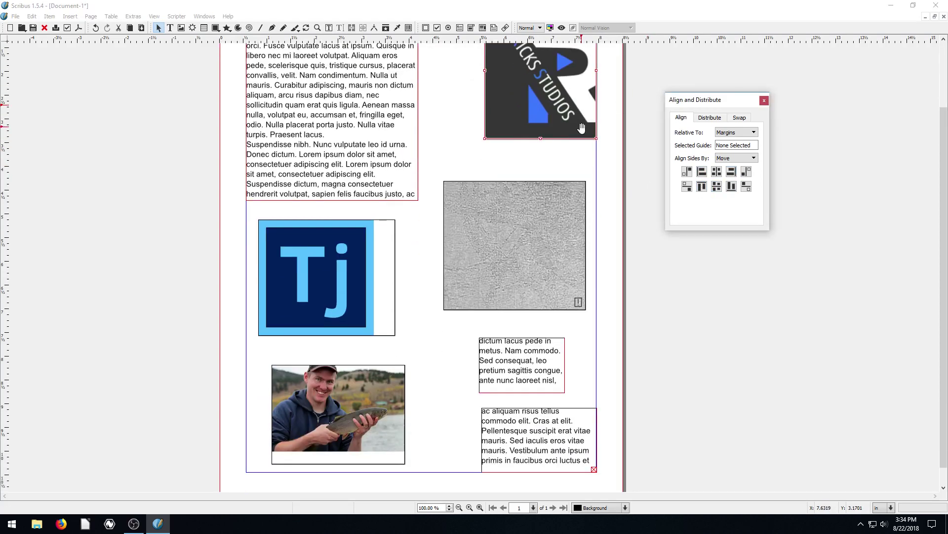
pyautogui.click(546, 430)
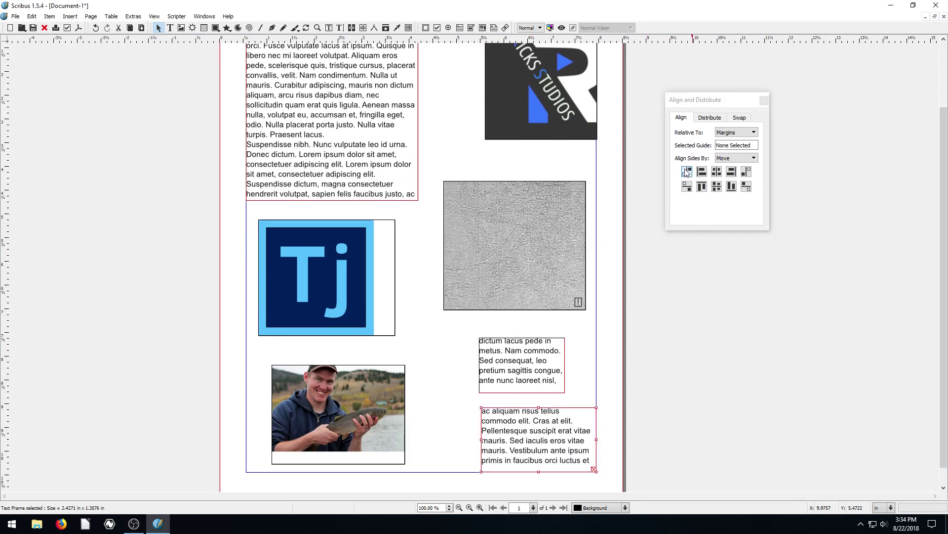
pyautogui.click(731, 187)
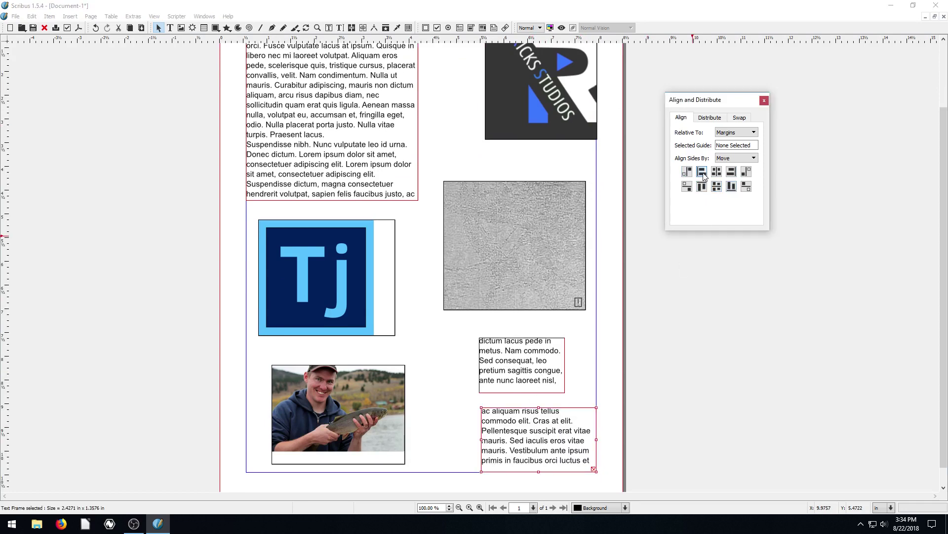
# Snap the angler photo to the bottom and left margins
pyautogui.click(348, 408)
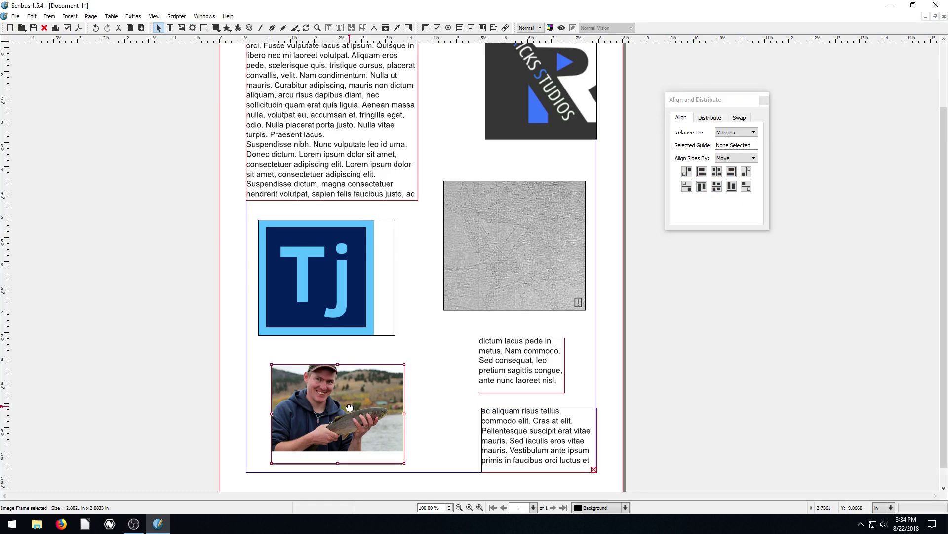
pyautogui.click(732, 187)
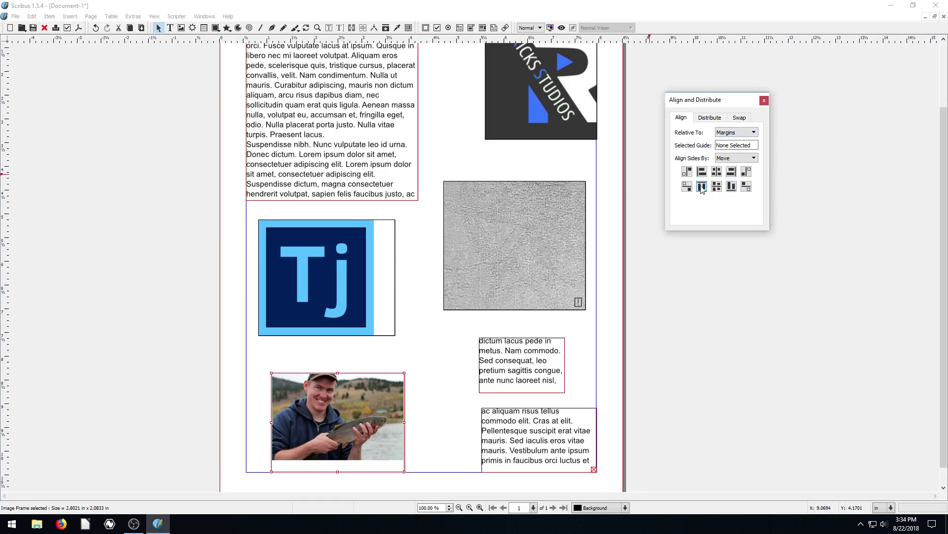
pyautogui.click(702, 172)
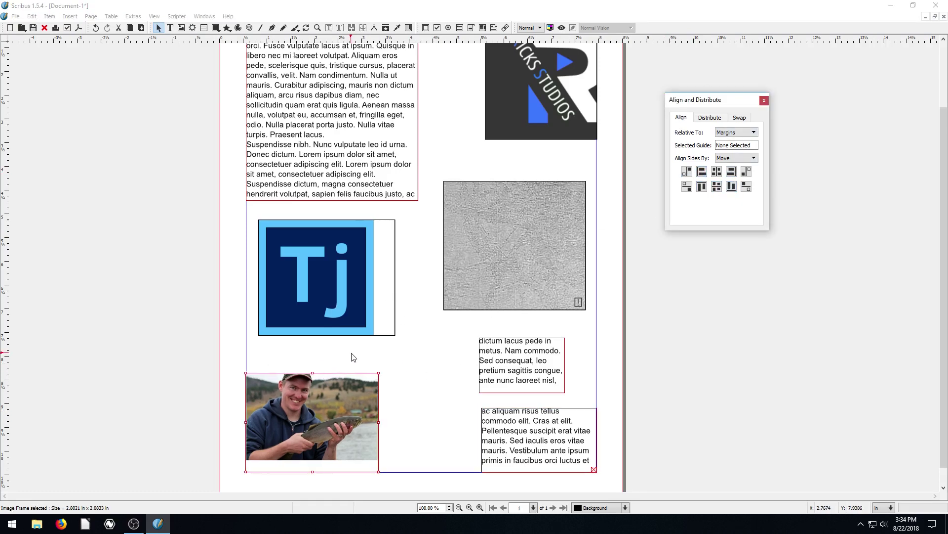
pyautogui.scroll(3, 339, 268)
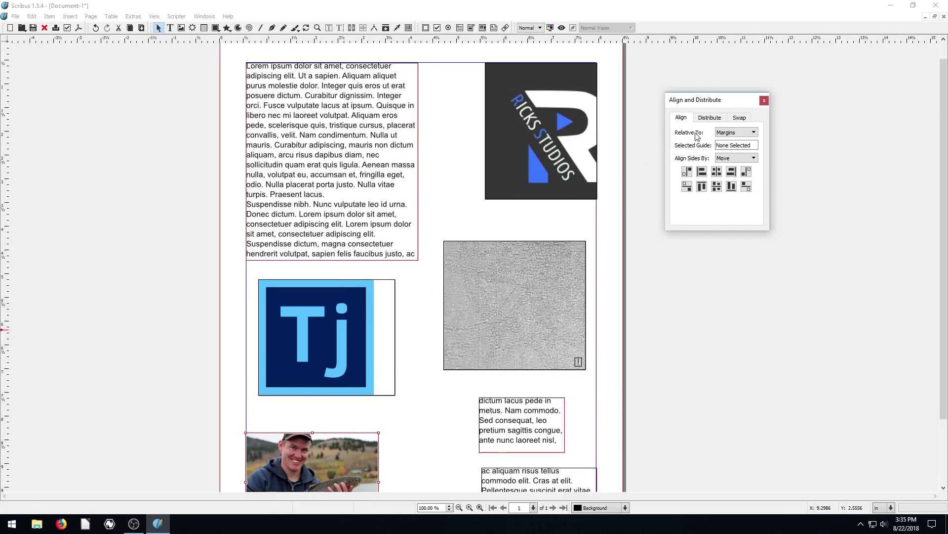
# Switch Relative To to Page and align the grey texture's right edge with the page edge
pyautogui.click(726, 134)
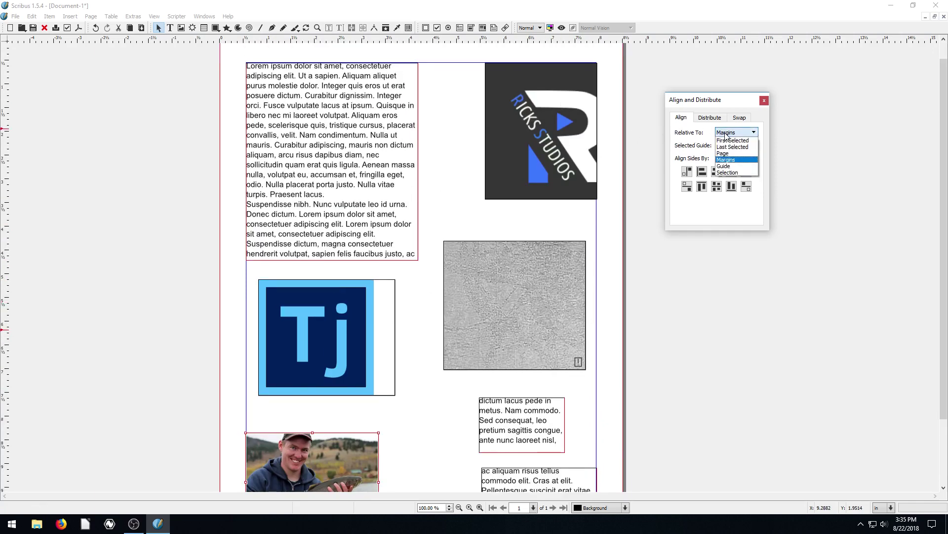
pyautogui.click(724, 153)
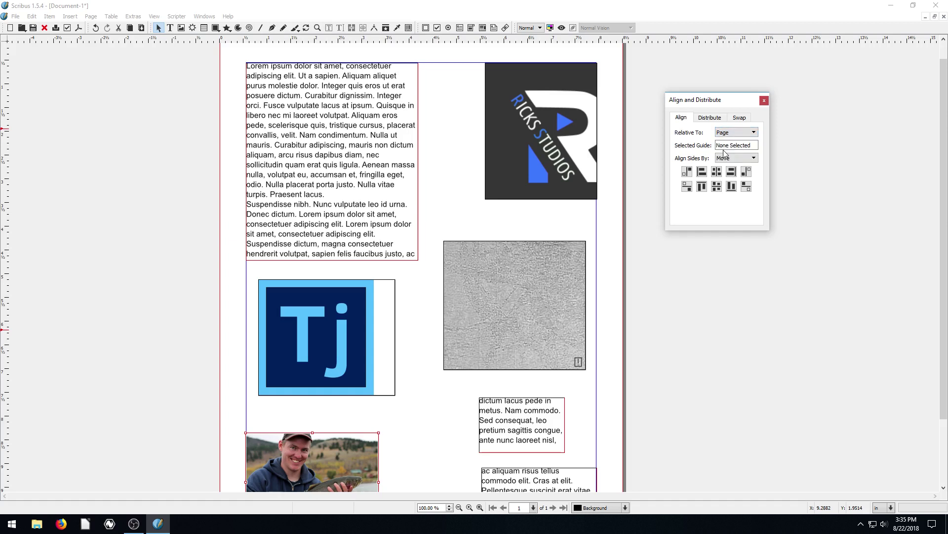
pyautogui.click(500, 314)
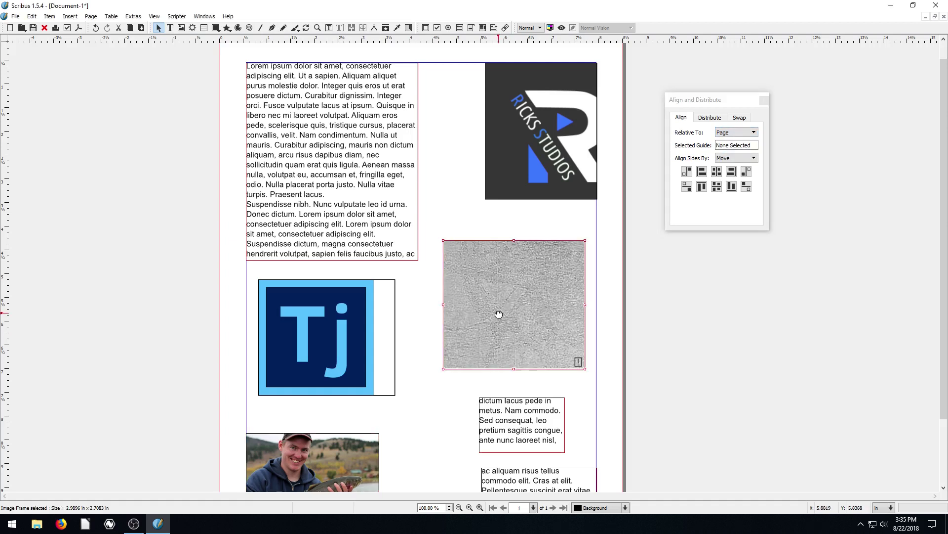
pyautogui.click(731, 171)
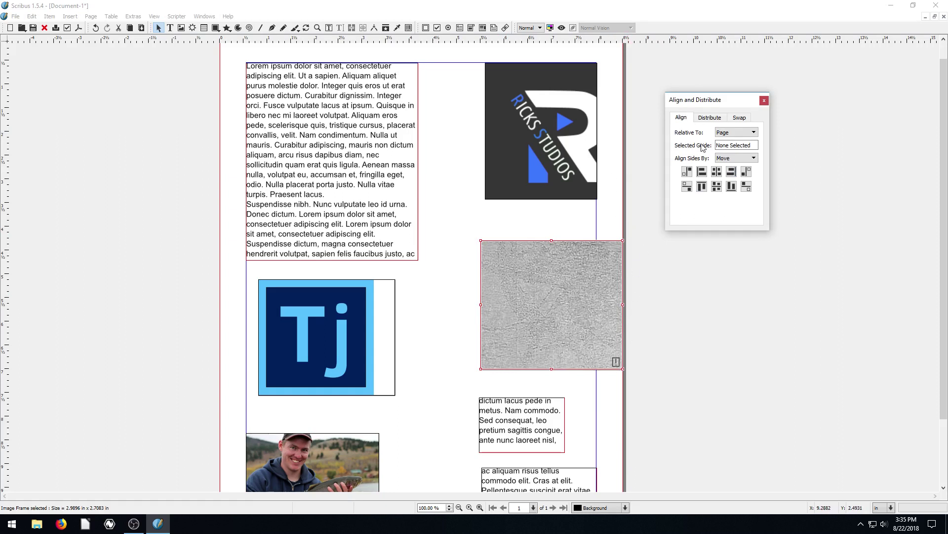
pyautogui.click(728, 133)
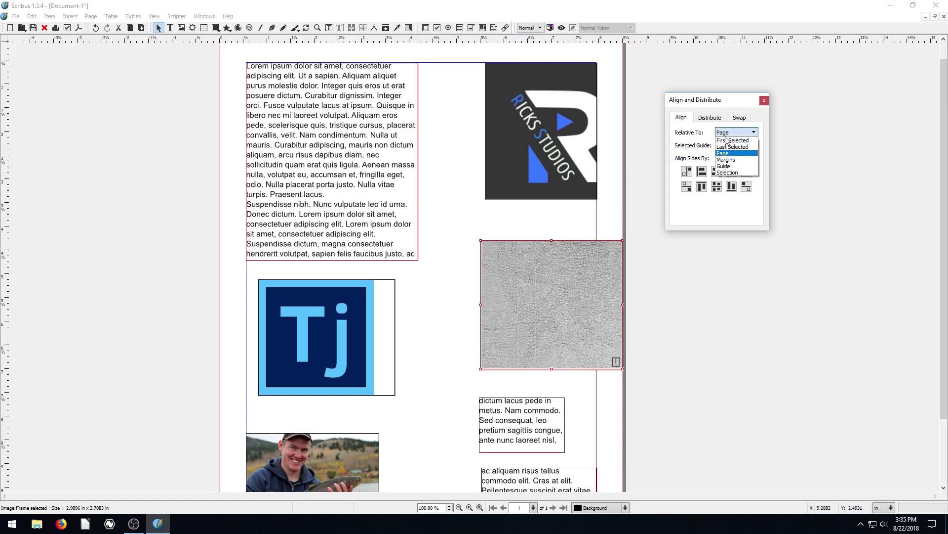
# With Relative To set to Selection, centre the text frame, studio logo and texture on each other
pyautogui.click(727, 173)
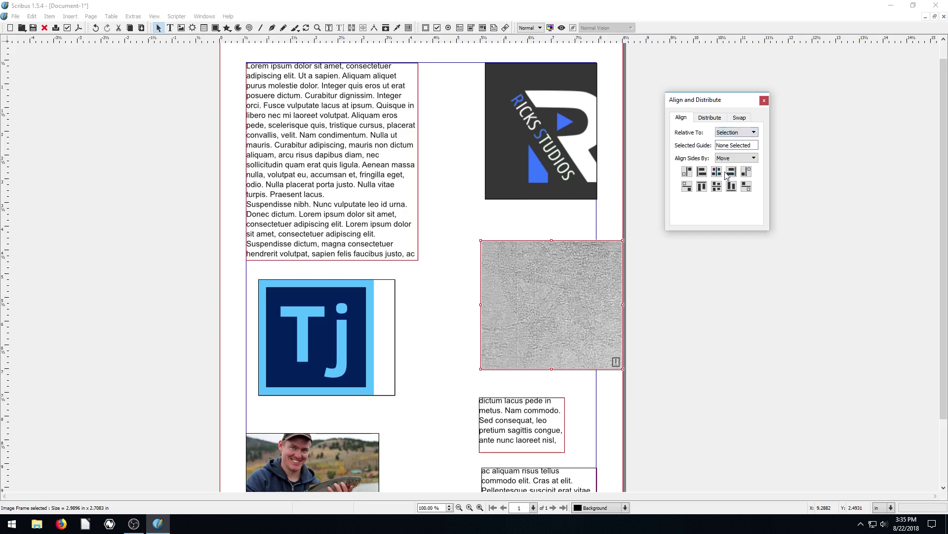
pyautogui.click(361, 133)
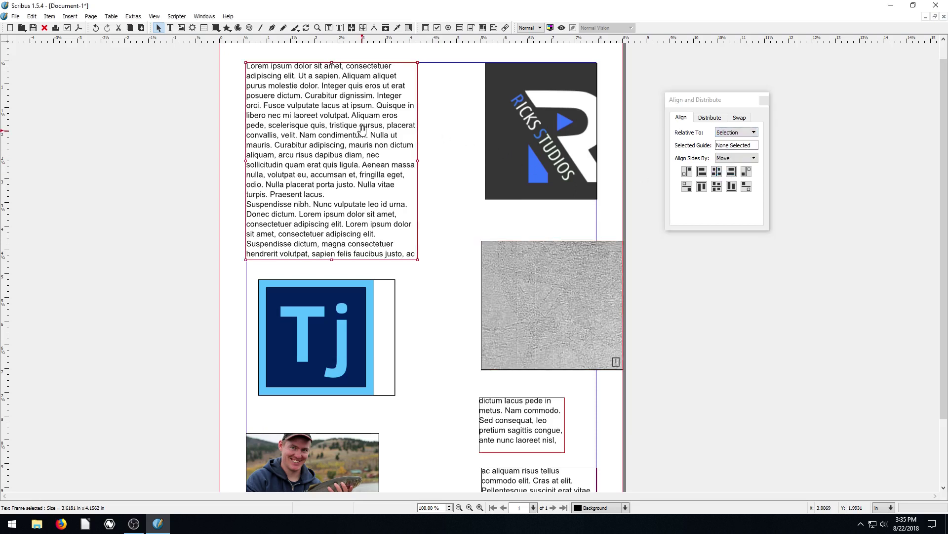
pyautogui.keyDown('shift'); pyautogui.click(528, 128); pyautogui.keyUp('shift')
pyautogui.keyDown('shift'); pyautogui.click(554, 296); pyautogui.keyUp('shift')
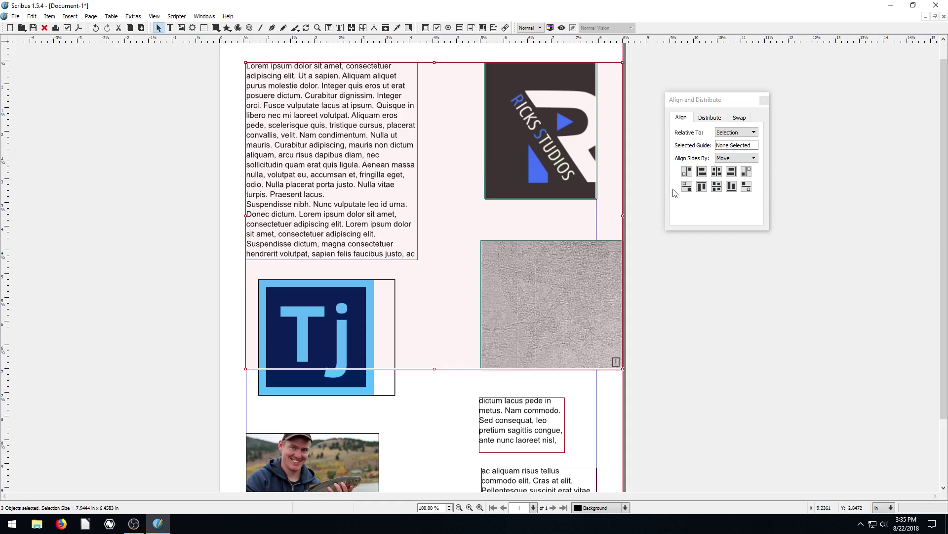
pyautogui.click(717, 188)
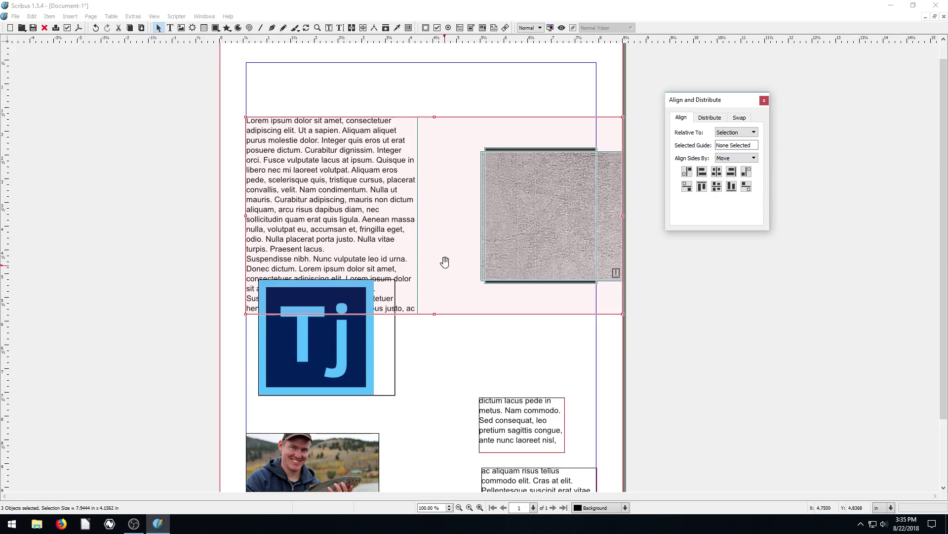
pyautogui.click(717, 171)
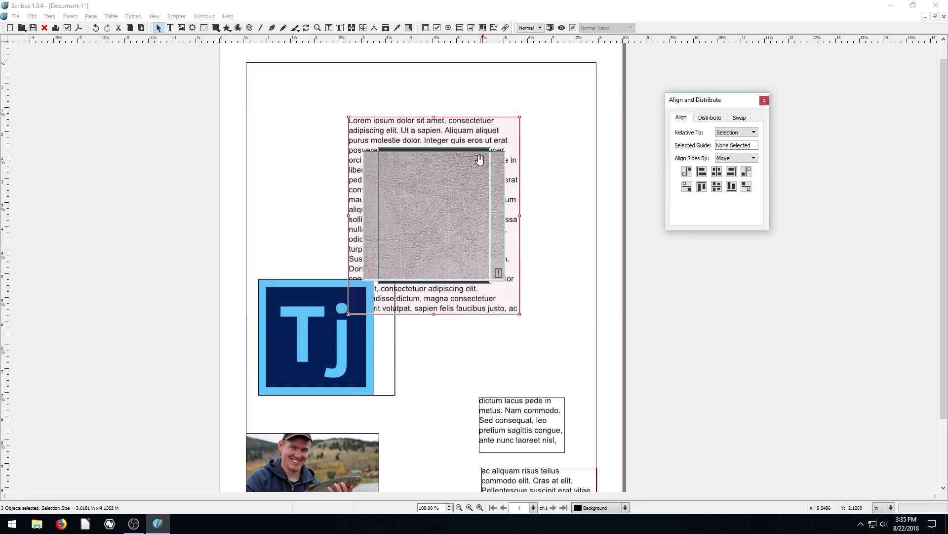
# Move the stack to the top right, then drag the texture out left above the Tj logo
pyautogui.moveTo(432, 206); pyautogui.dragTo(507, 163)
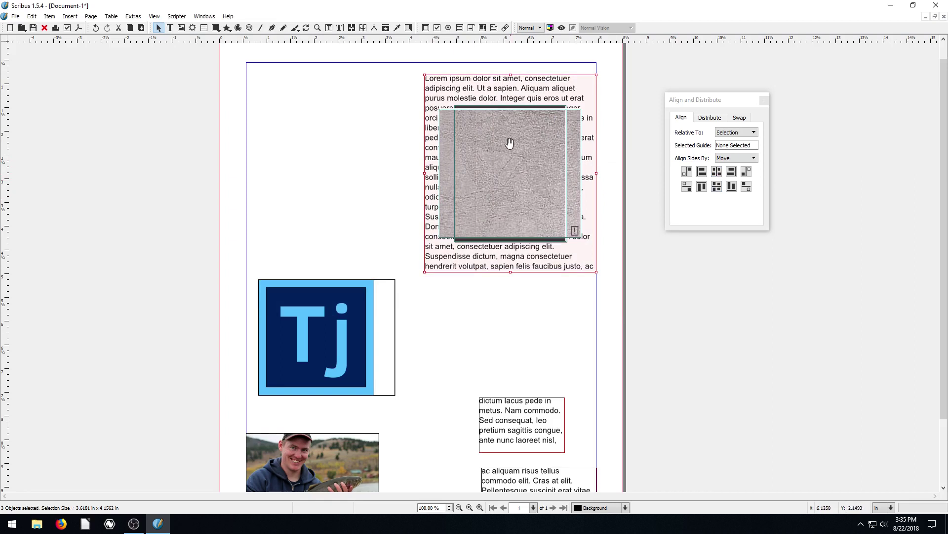
pyautogui.click(358, 140)
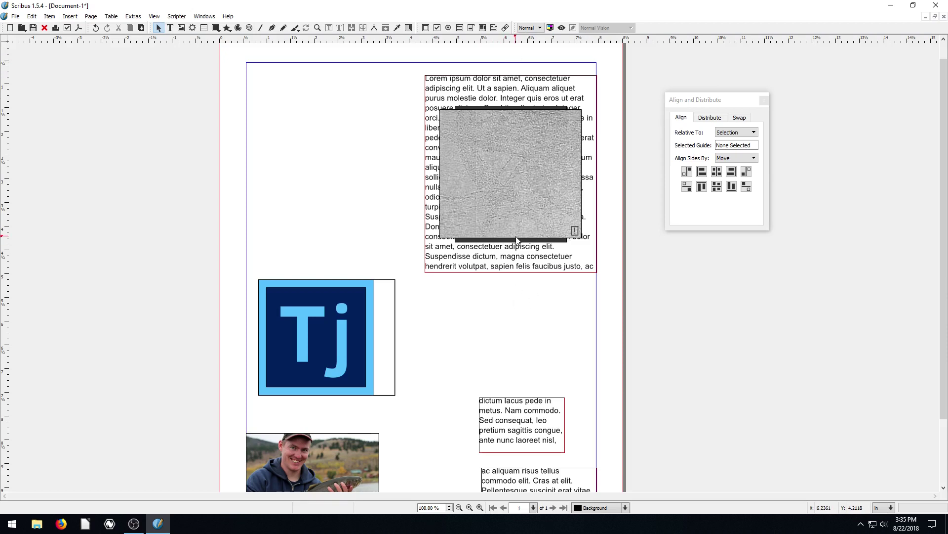
pyautogui.moveTo(508, 178); pyautogui.dragTo(443, 293)
pyautogui.scroll(-1, 388, 278)
pyautogui.scroll(2, 388, 277)
pyautogui.moveTo(507, 278); pyautogui.dragTo(445, 290)
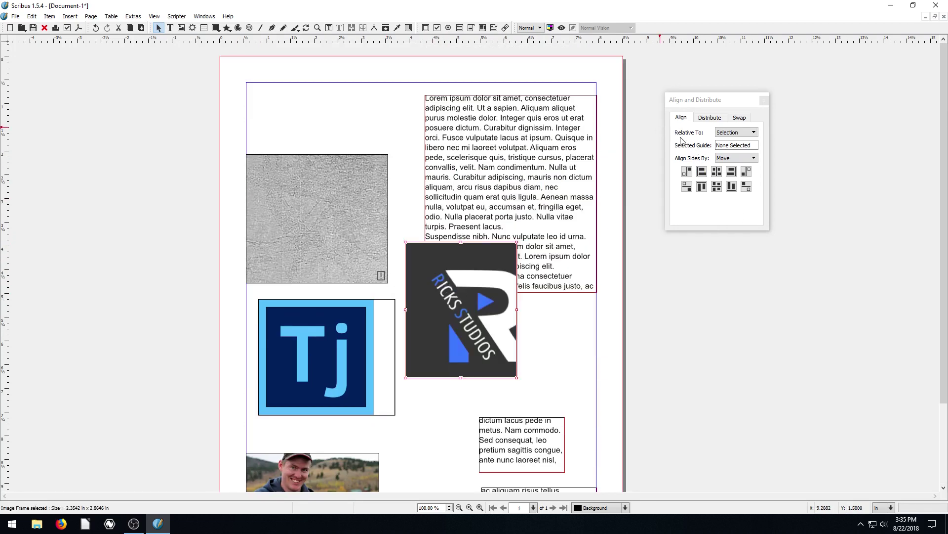
# Set Relative To to First Selected and select the grey texture, moving it up toward the page top
pyautogui.click(731, 134)
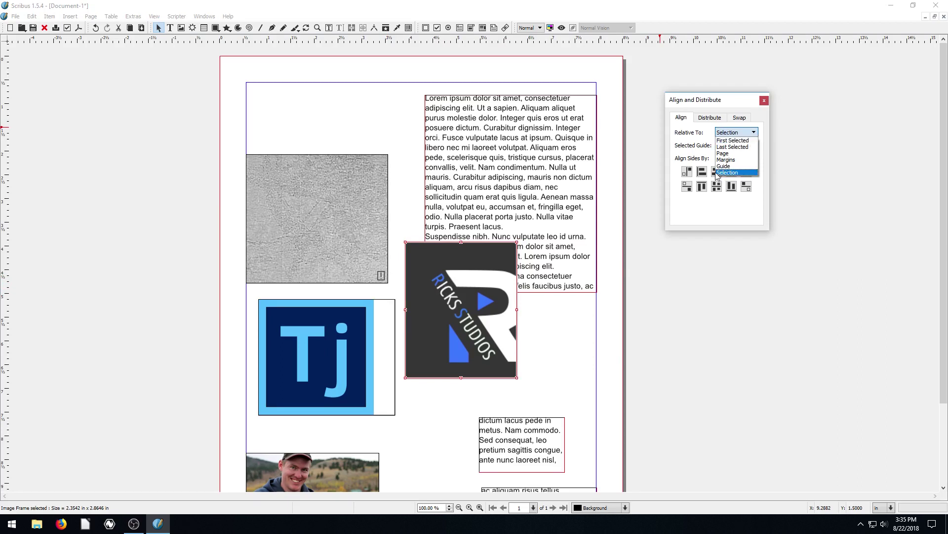
pyautogui.click(724, 140)
pyautogui.click(724, 134)
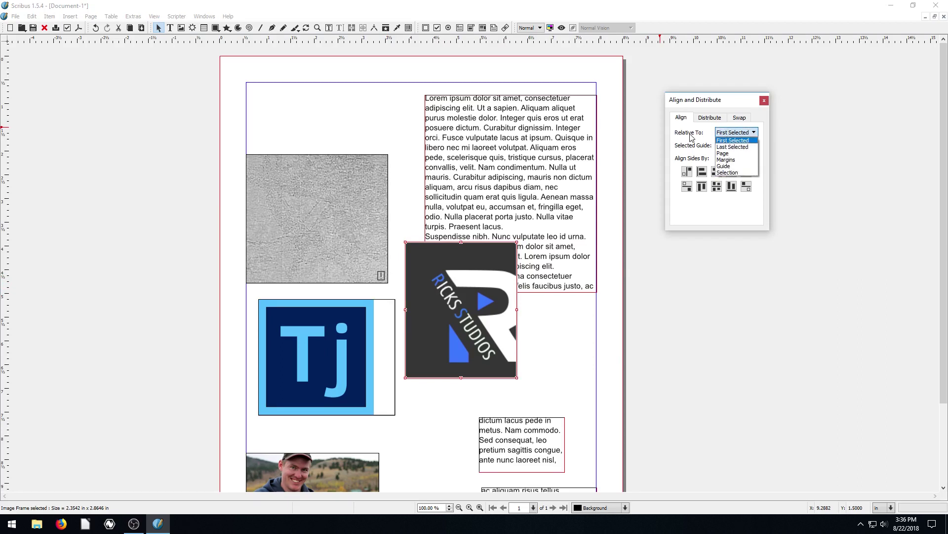
pyautogui.click(724, 137)
pyautogui.moveTo(355, 194); pyautogui.dragTo(338, 160)
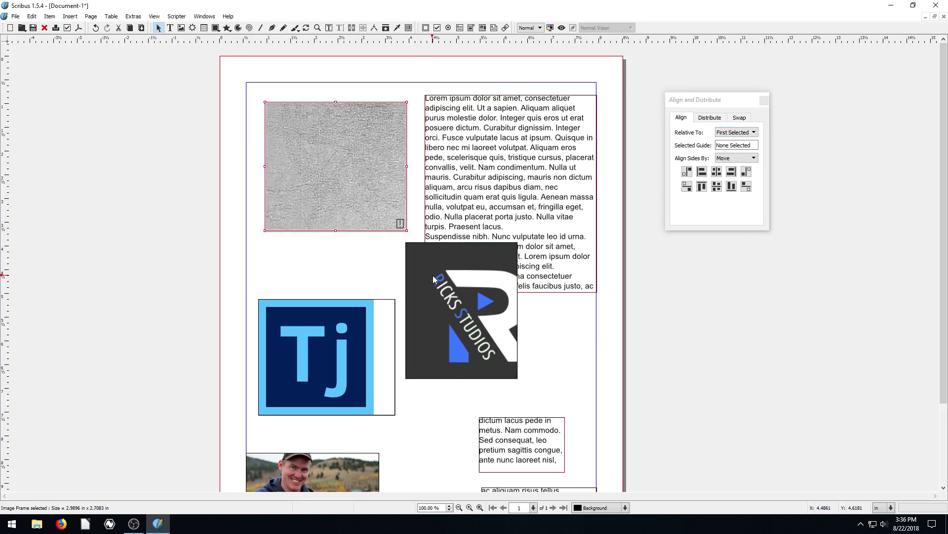
# Add the studio logo, Tj image, small text frame and angler photo, aligning their left sides to the texture
pyautogui.keyDown('shift'); pyautogui.click(449, 280); pyautogui.keyUp('shift')
pyautogui.keyDown('shift'); pyautogui.click(365, 326); pyautogui.keyUp('shift')
pyautogui.keyDown('shift'); pyautogui.click(518, 445); pyautogui.keyUp('shift')
pyautogui.keyDown('shift'); pyautogui.click(353, 482); pyautogui.keyUp('shift')
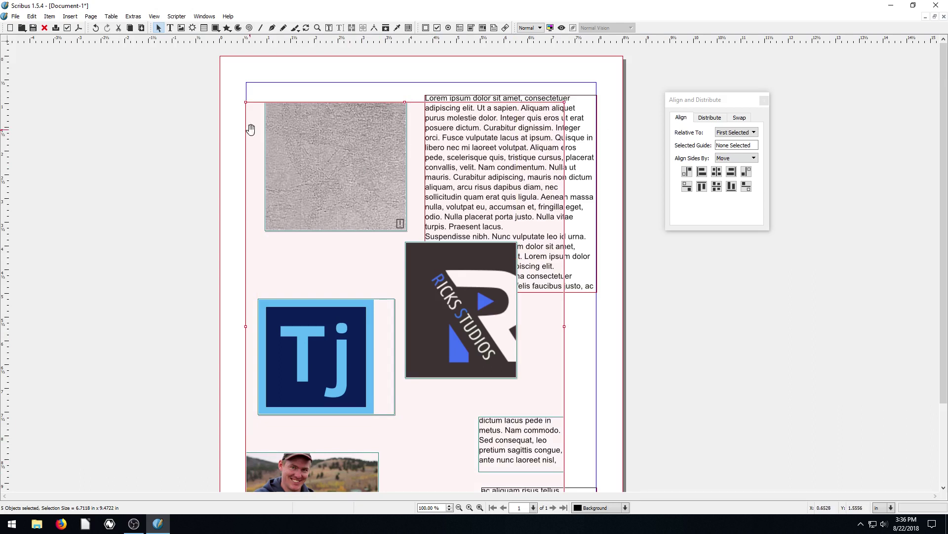
pyautogui.click(702, 171)
pyautogui.scroll(-1, 316, 210)
pyautogui.scroll(-1, 318, 217)
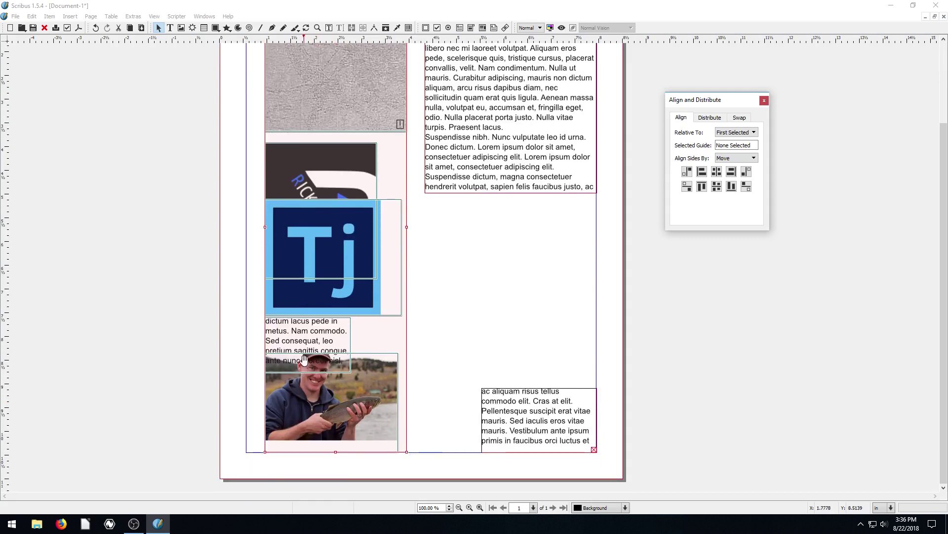
pyautogui.scroll(1, 283, 212)
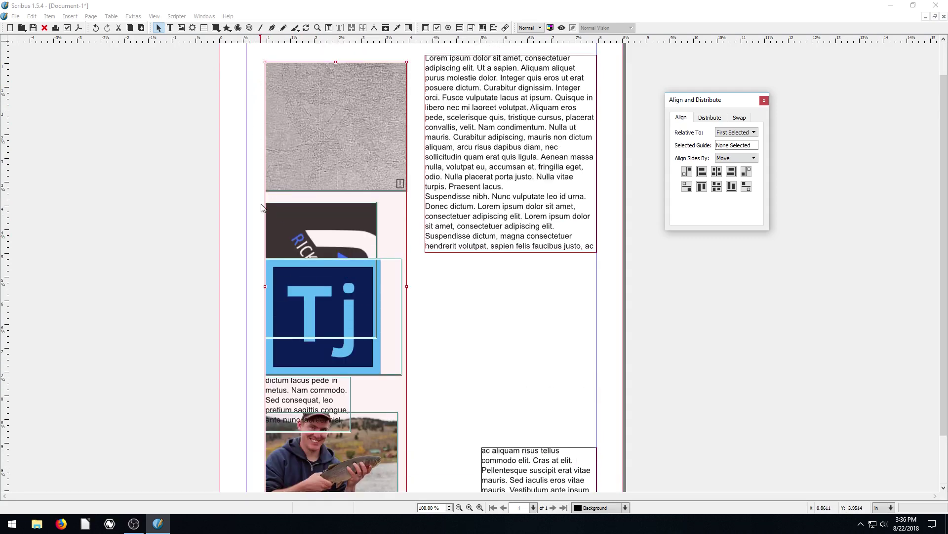
pyautogui.scroll(1, 537, 305)
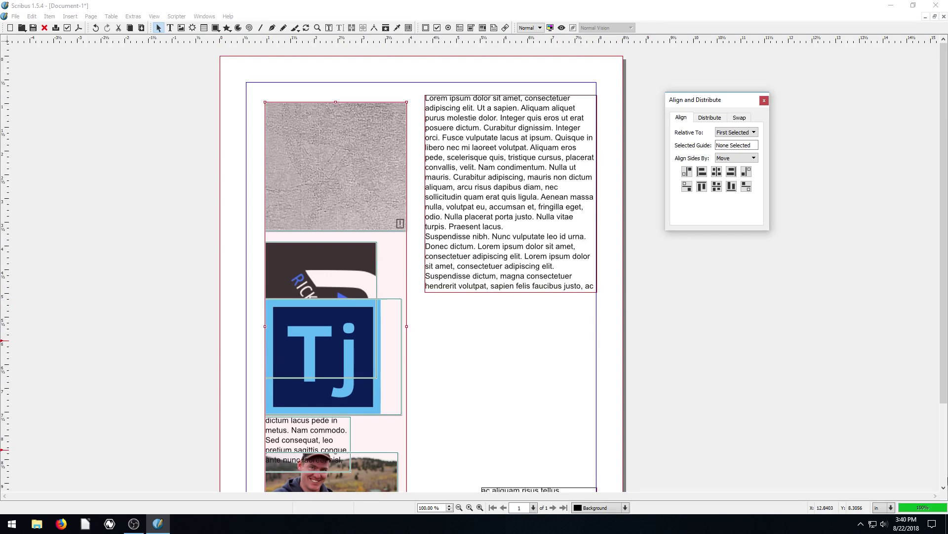
pyautogui.moveTo(690, 102); pyautogui.dragTo(690, 93)
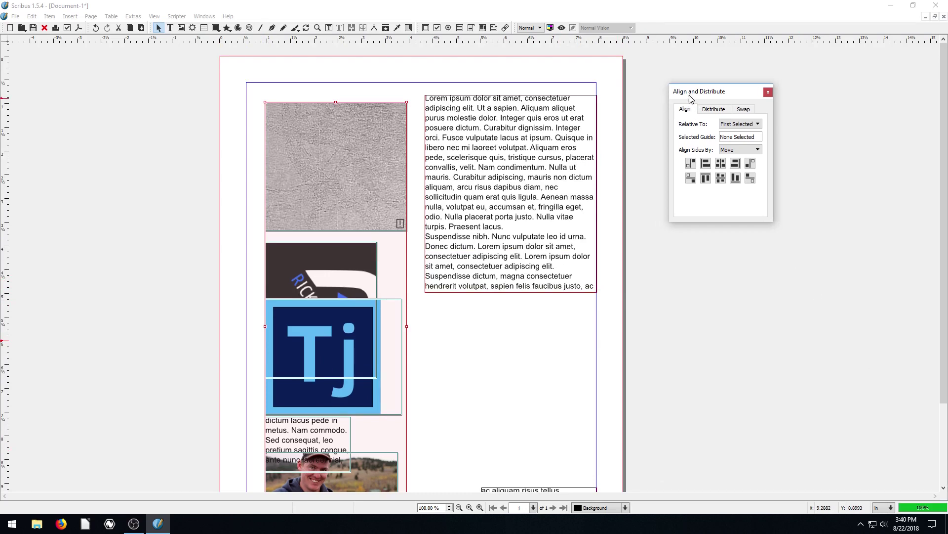
# Distribute the five left-column frames vertically using the Distribute tab buttons
pyautogui.click(708, 111)
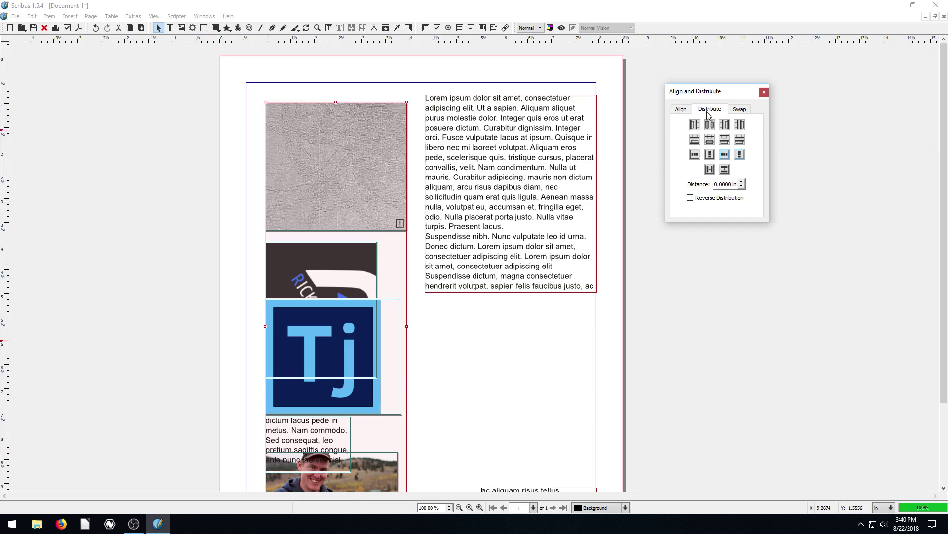
pyautogui.click(683, 111)
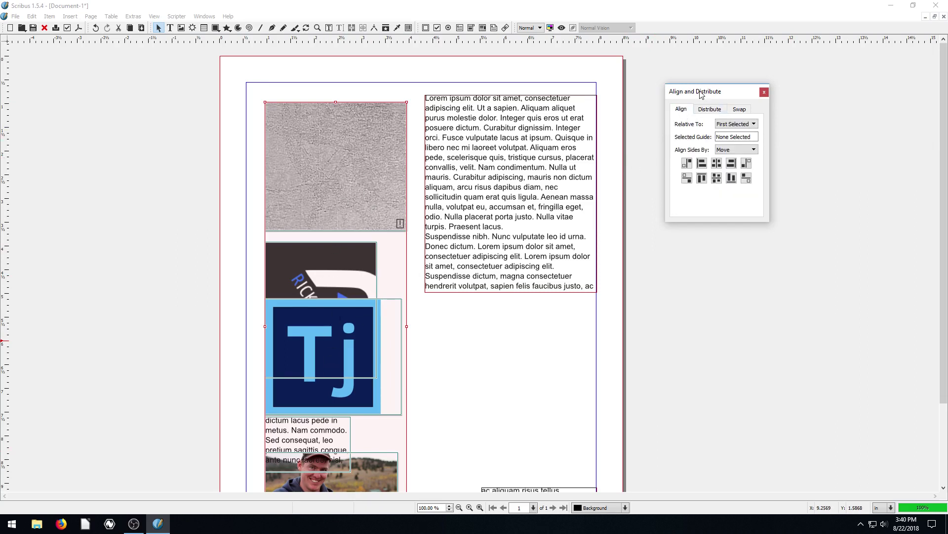
pyautogui.click(711, 110)
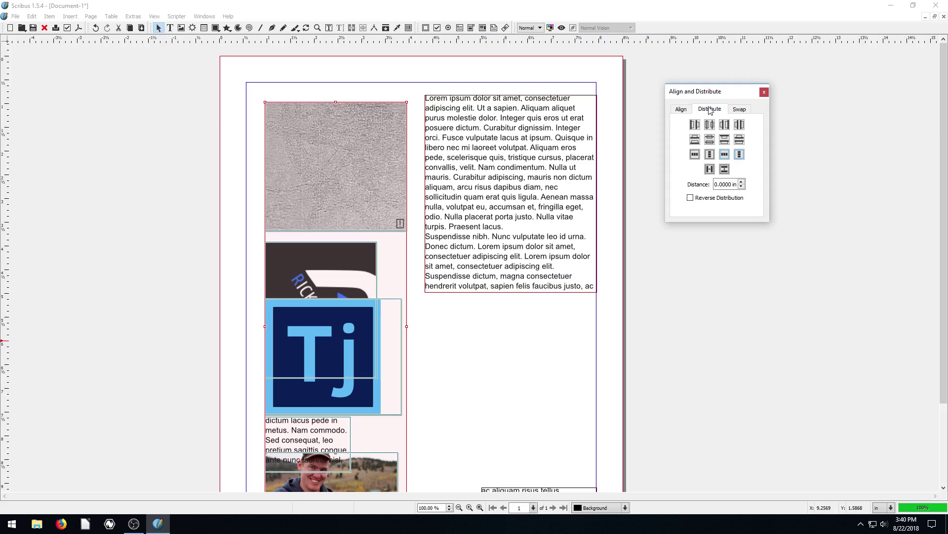
pyautogui.click(695, 140)
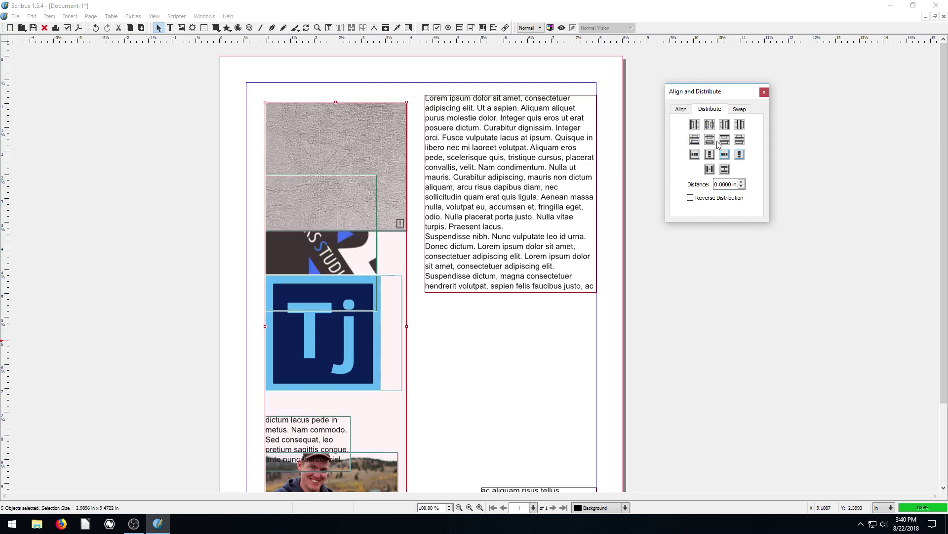
pyautogui.click(710, 141)
pyautogui.click(725, 140)
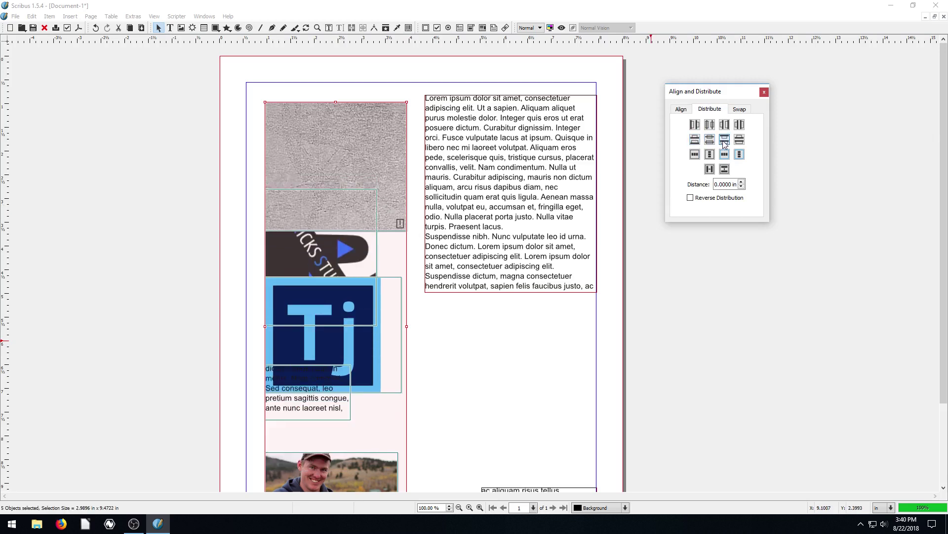
pyautogui.scroll(-2, 485, 326)
# Deselect the frames and move the fisherman photo into the right column below the main text
pyautogui.click(336, 218)
pyautogui.click(458, 273)
pyautogui.moveTo(333, 378); pyautogui.dragTo(493, 266)
pyautogui.click(520, 409)
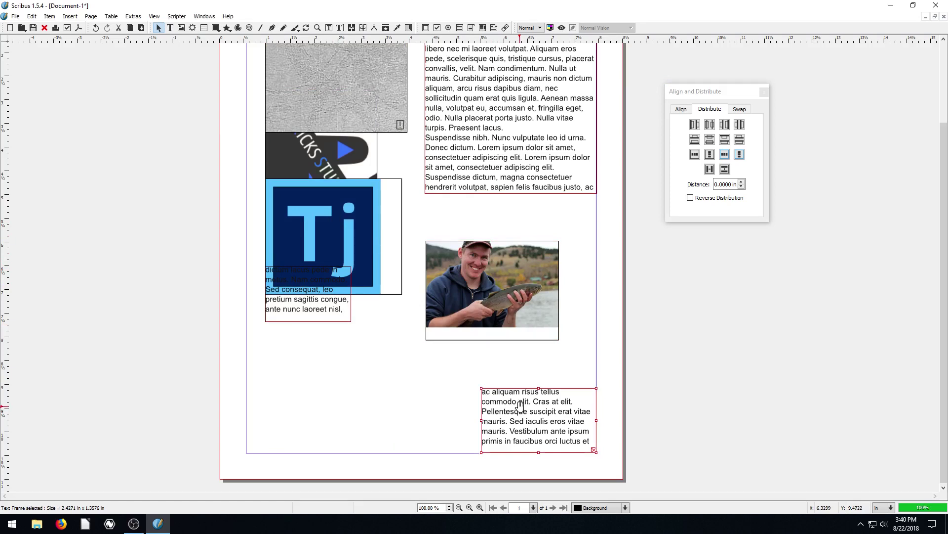
# Select the photo with both right-column text frames and distribute them vertically, spacing the photo evenly
pyautogui.keyDown('shift'); pyautogui.click(511, 296); pyautogui.keyUp('shift')
pyautogui.keyDown('shift'); pyautogui.click(578, 170); pyautogui.keyUp('shift')
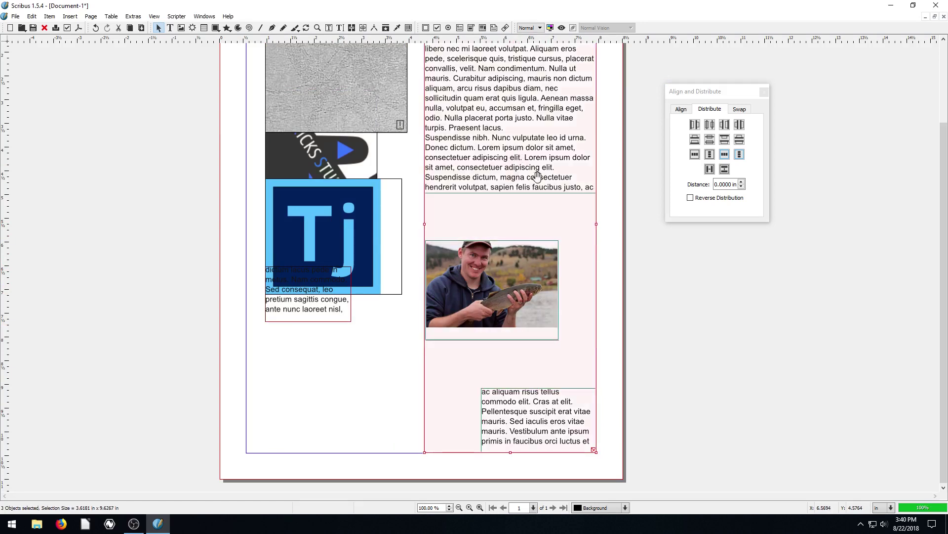
pyautogui.scroll(2, 533, 175)
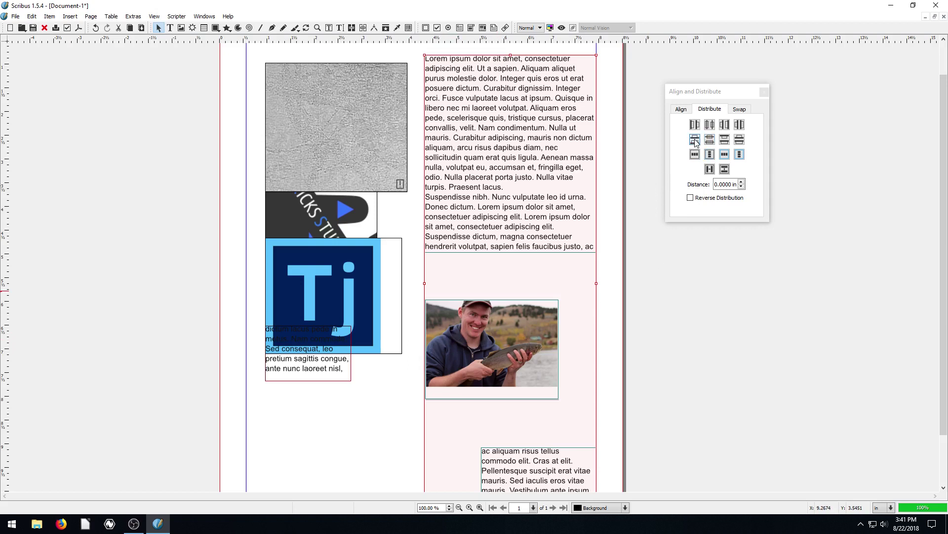
pyautogui.click(741, 141)
pyautogui.click(741, 141)
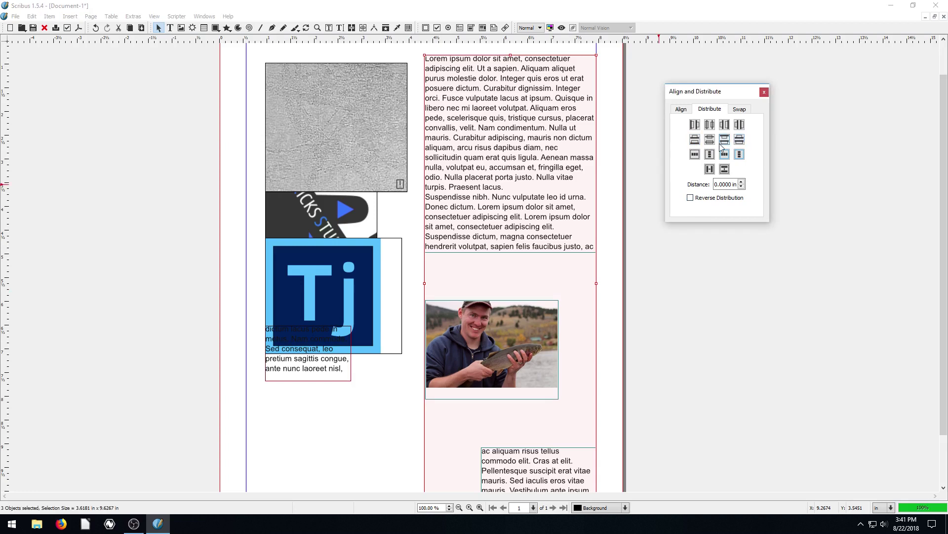
pyautogui.click(694, 140)
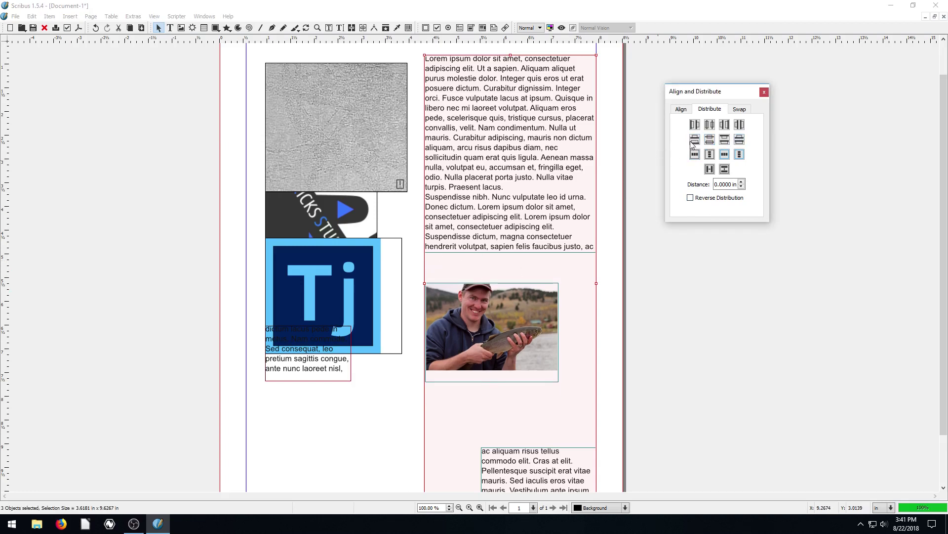
pyautogui.click(709, 140)
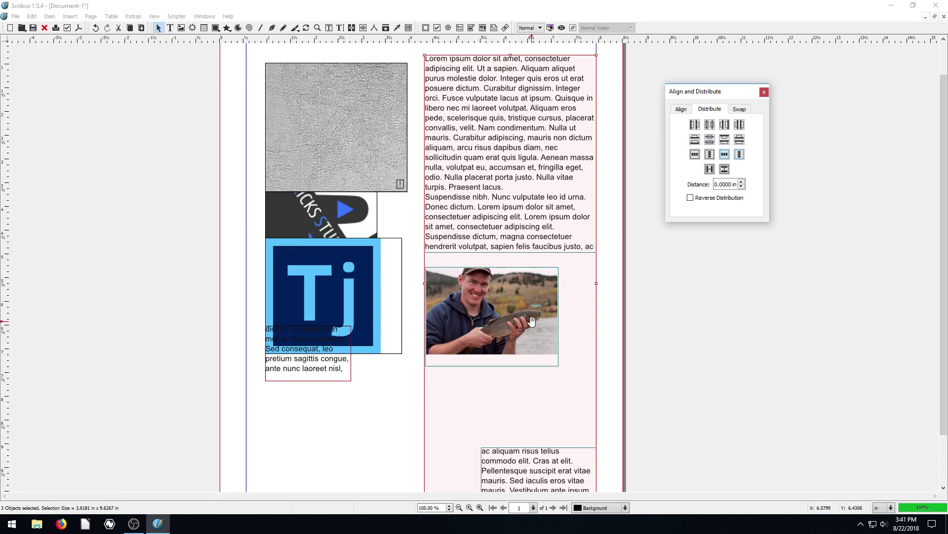
pyautogui.scroll(2, 531, 316)
pyautogui.scroll(-5, 474, 336)
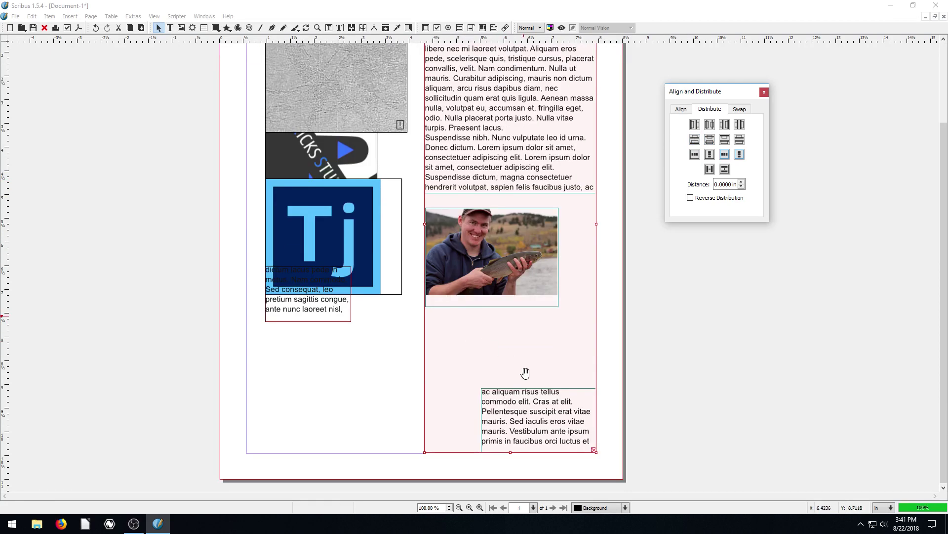
pyautogui.scroll(3, 529, 272)
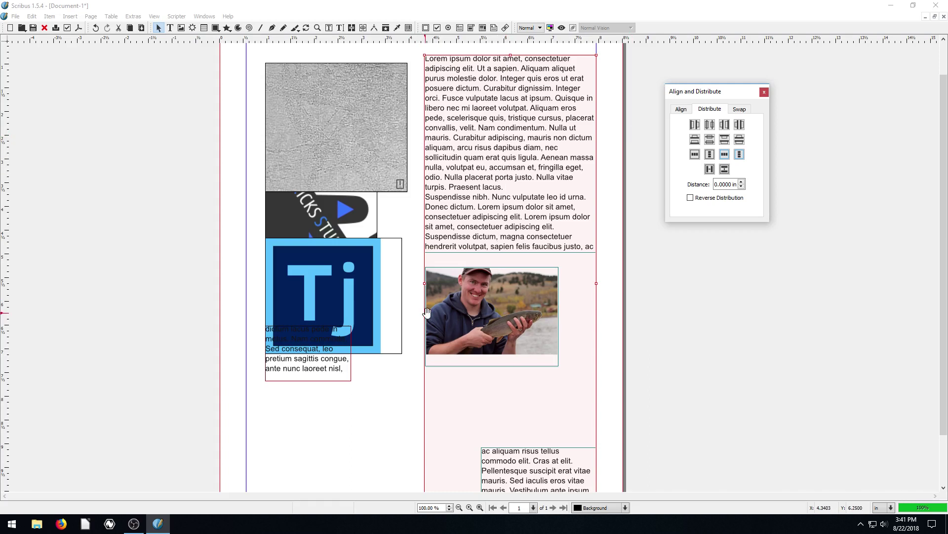
pyautogui.scroll(-2, 525, 322)
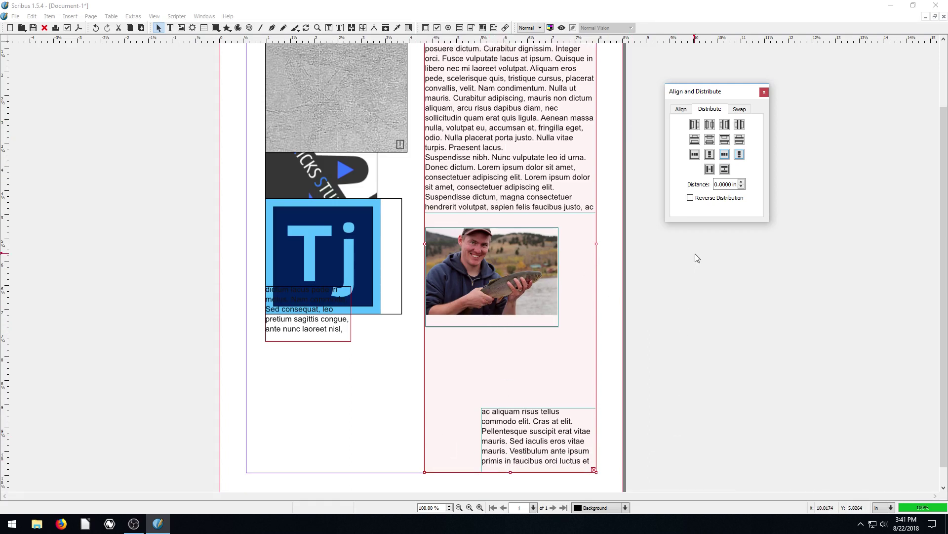
pyautogui.click(743, 110)
# Select the fisherman photo together with the lower text frame in the right column
pyautogui.click(532, 348)
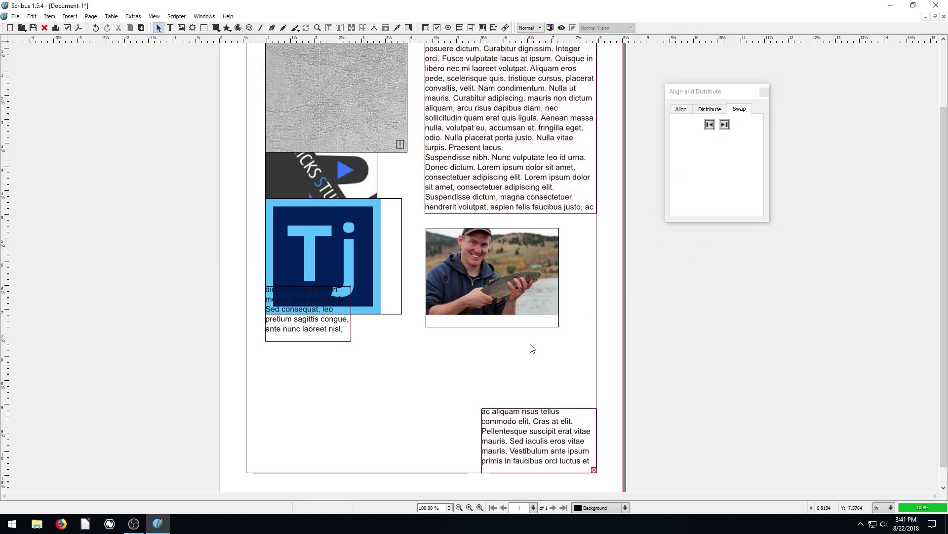
pyautogui.click(489, 288)
pyautogui.keyDown('shift'); pyautogui.click(540, 425); pyautogui.keyUp('shift')
# Swap the two frames back and forth, leaving the photo on top, then close Align and Distribute
pyautogui.click(710, 124)
pyautogui.click(724, 125)
pyautogui.click(710, 125)
pyautogui.click(724, 125)
pyautogui.click(709, 125)
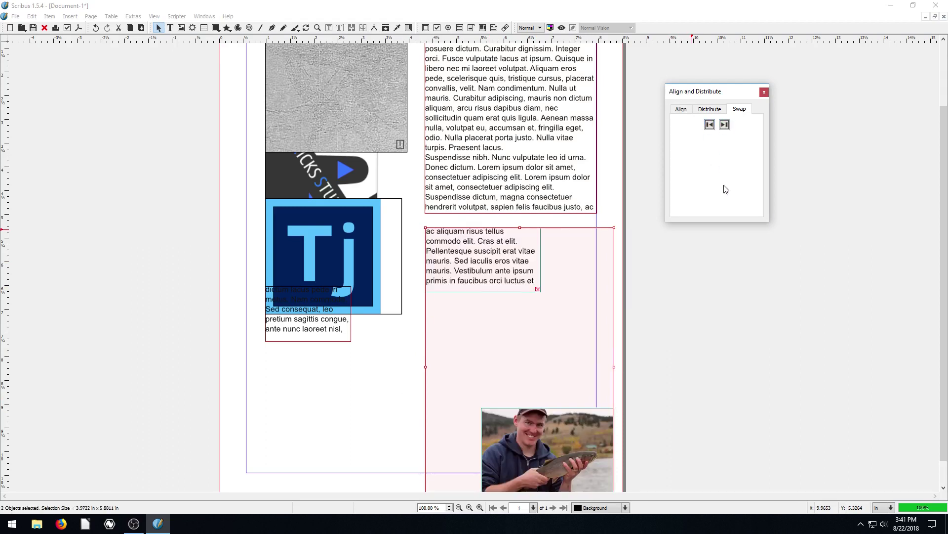
pyautogui.click(724, 124)
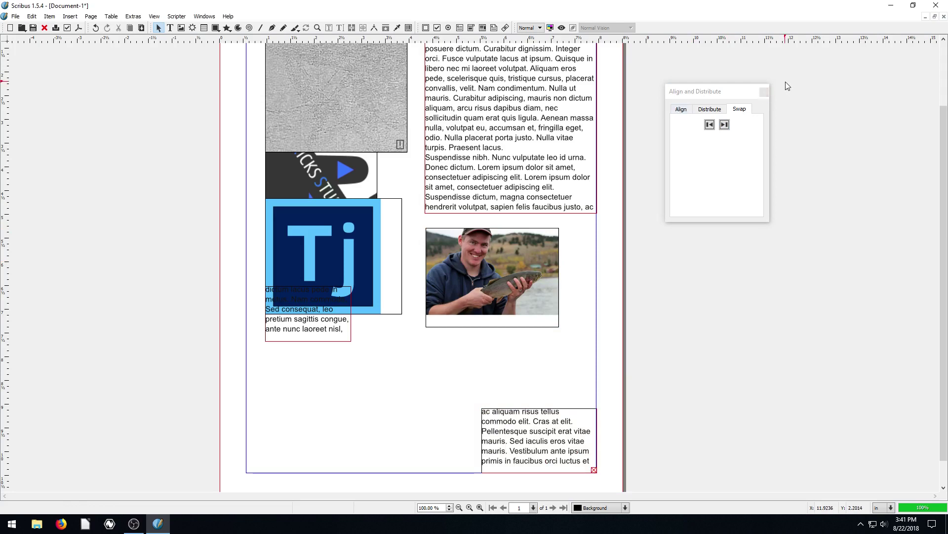
pyautogui.click(765, 92)
pyautogui.scroll(2, 344, 296)
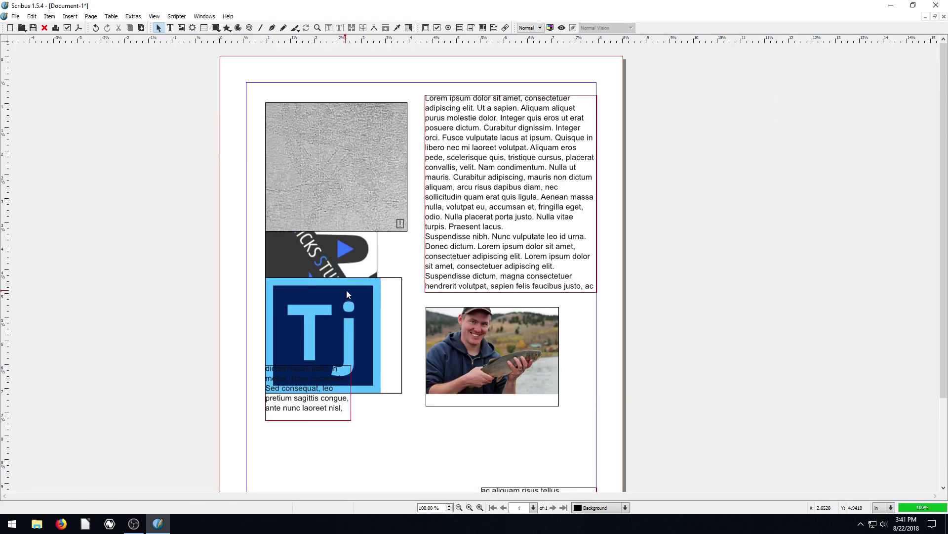
# Nudge the grey textured image frame slightly up and to the left
pyautogui.moveTo(341, 171)
pyautogui.mouseDown()
pyautogui.moveTo(366, 173)
pyautogui.moveTo(329, 164)
pyautogui.mouseUp()
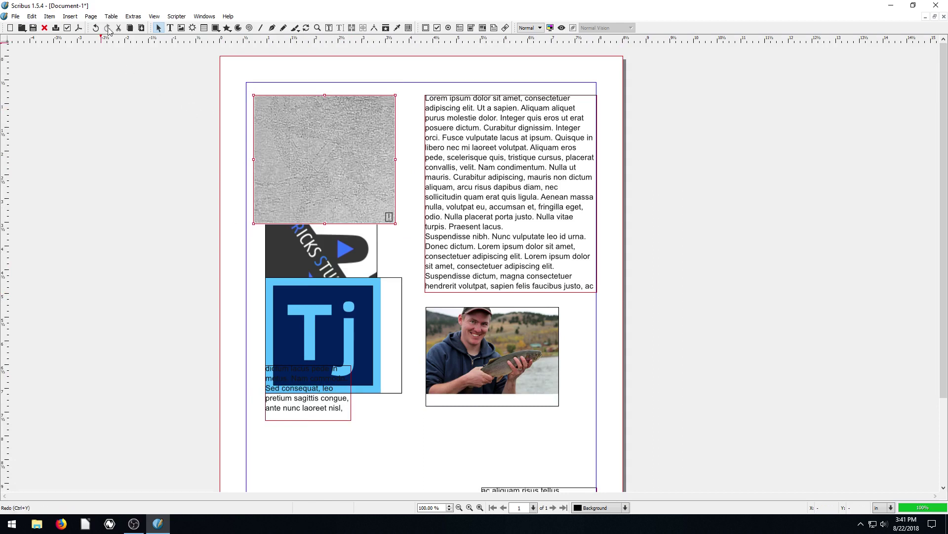
pyautogui.moveTo(318, 154); pyautogui.dragTo(312, 144)
pyautogui.click(91, 17)
pyautogui.moveTo(73, 21)
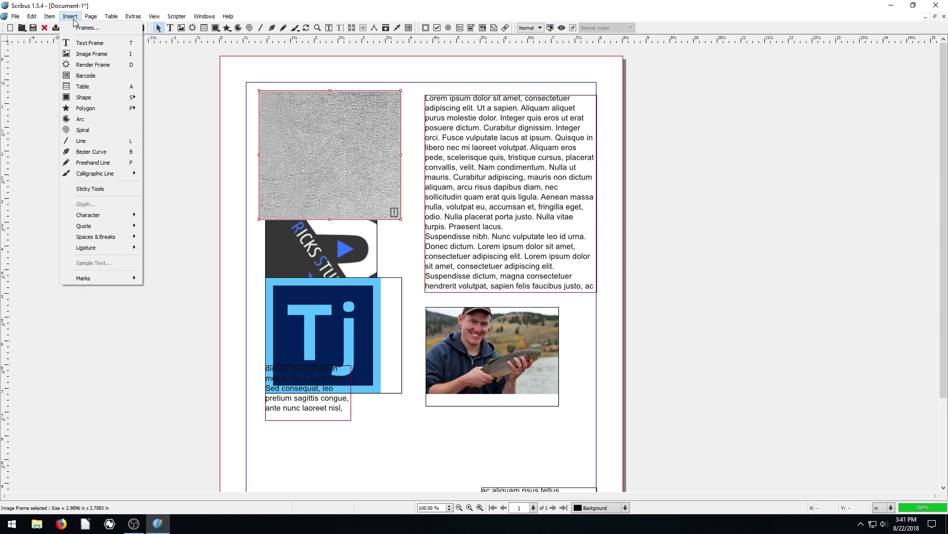
pyautogui.moveTo(32, 22)
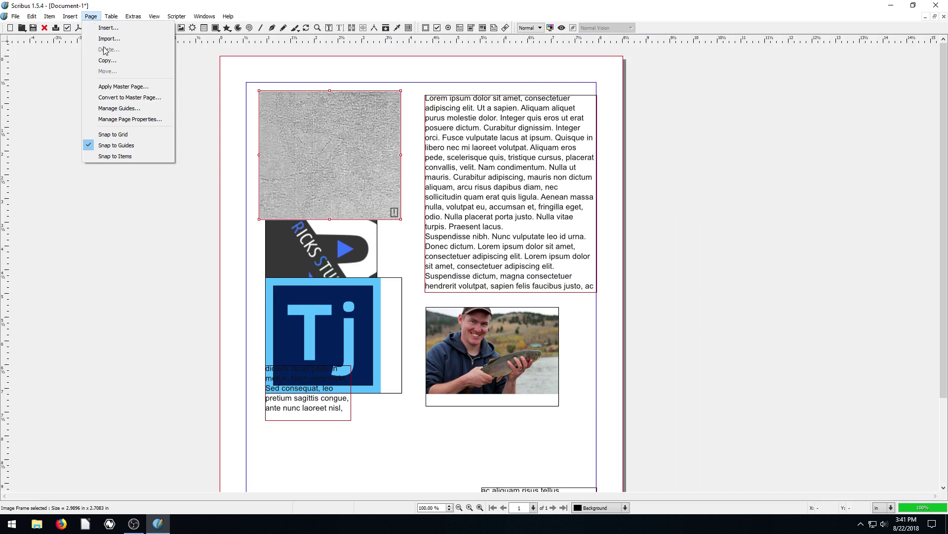
# Turn on Snap to Guides and snap the textured image and main text frame to the top margin
pyautogui.click(116, 146)
pyautogui.moveTo(318, 160); pyautogui.dragTo(301, 148)
pyautogui.moveTo(475, 157); pyautogui.dragTo(482, 131)
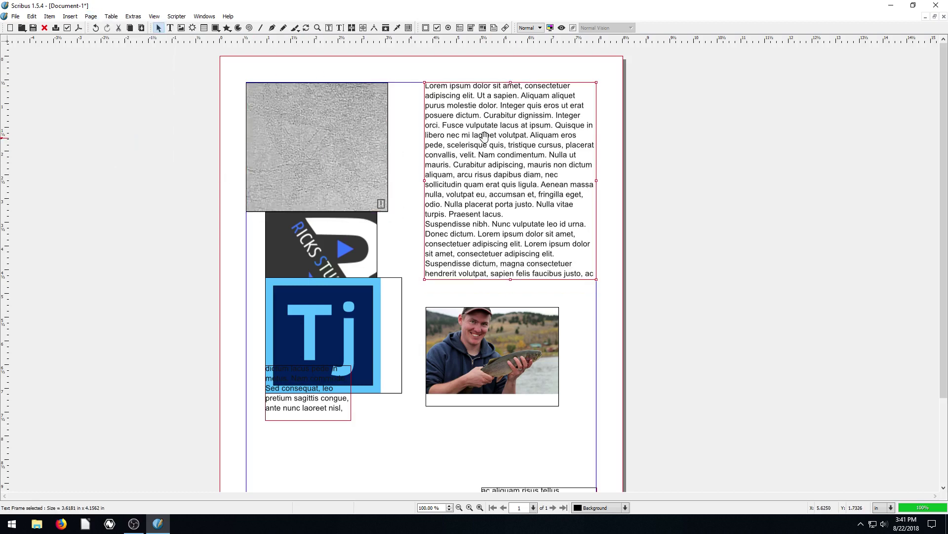
# Enable Snap to Items, then move the lower text frame up-left under the Tj logo and the photo down
pyautogui.click(49, 16)
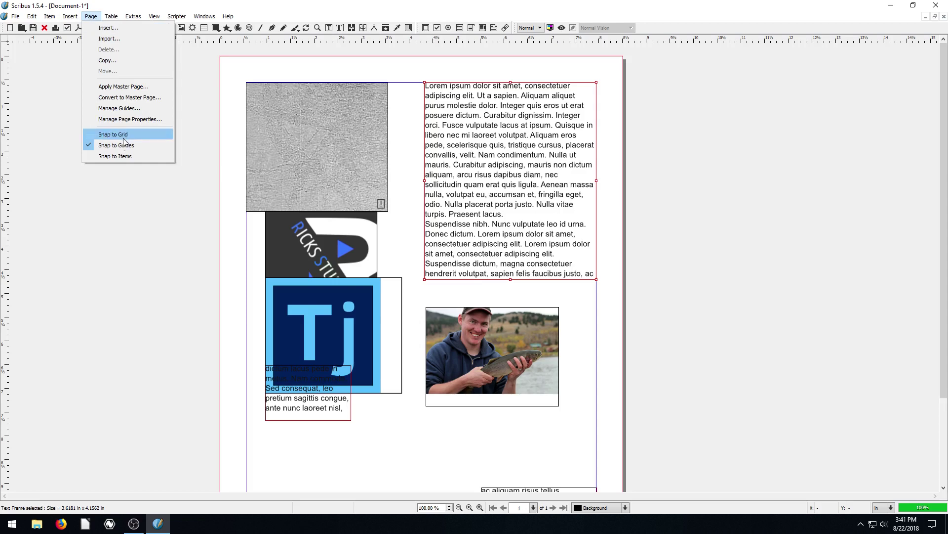
pyautogui.click(122, 158)
pyautogui.scroll(-3, 445, 247)
pyautogui.moveTo(503, 296); pyautogui.dragTo(530, 324)
pyautogui.moveTo(533, 414); pyautogui.dragTo(389, 344)
pyautogui.moveTo(508, 267); pyautogui.dragTo(507, 323)
pyautogui.click(70, 16)
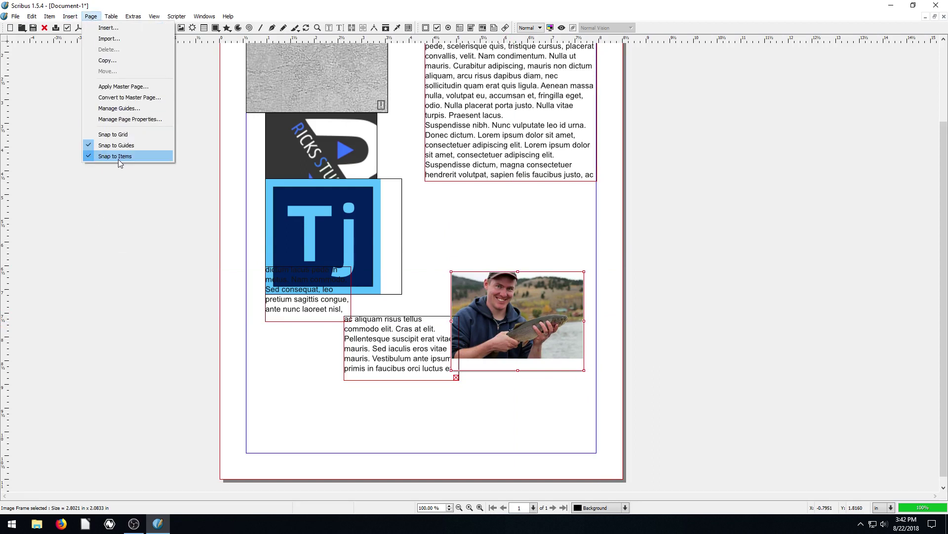
# Place the photo at the lower right edge and the small dictum text frame just above it
pyautogui.click(345, 345)
pyautogui.moveTo(499, 318); pyautogui.dragTo(558, 393)
pyautogui.moveTo(397, 354); pyautogui.dragTo(401, 406)
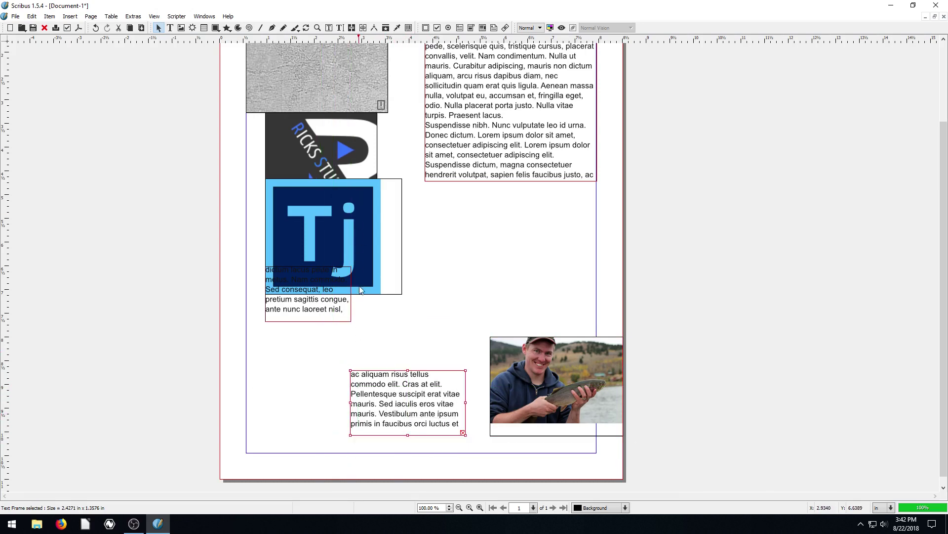
pyautogui.moveTo(309, 301); pyautogui.dragTo(492, 311)
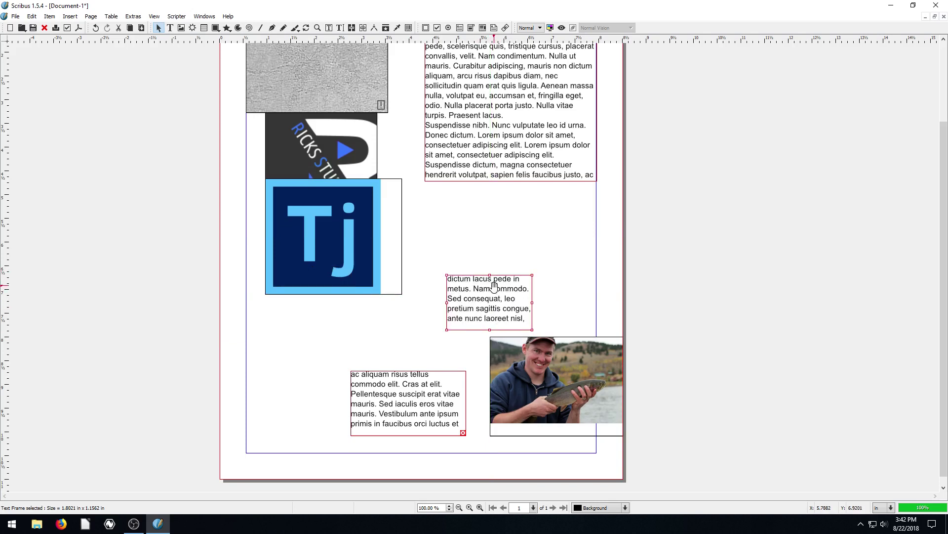
pyautogui.click(565, 285)
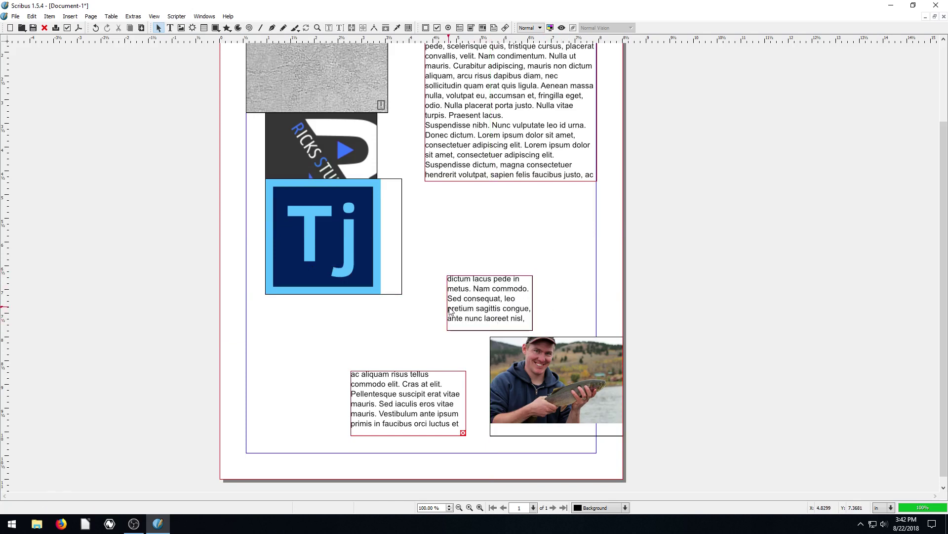
pyautogui.scroll(2, 450, 309)
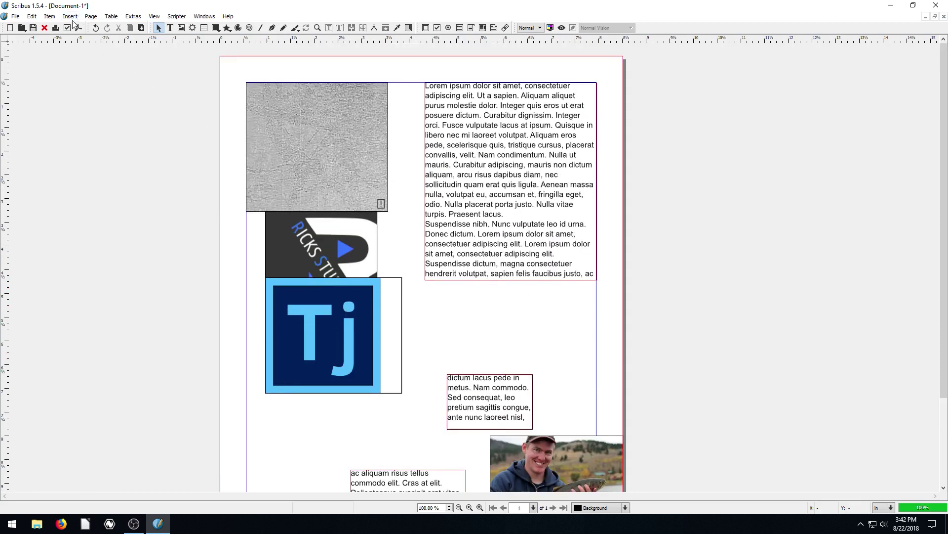
pyautogui.click(97, 19)
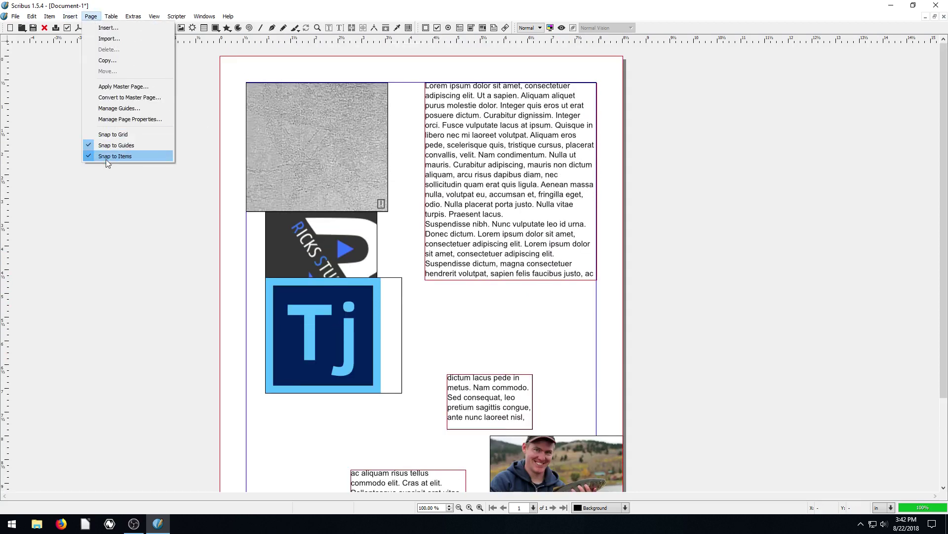